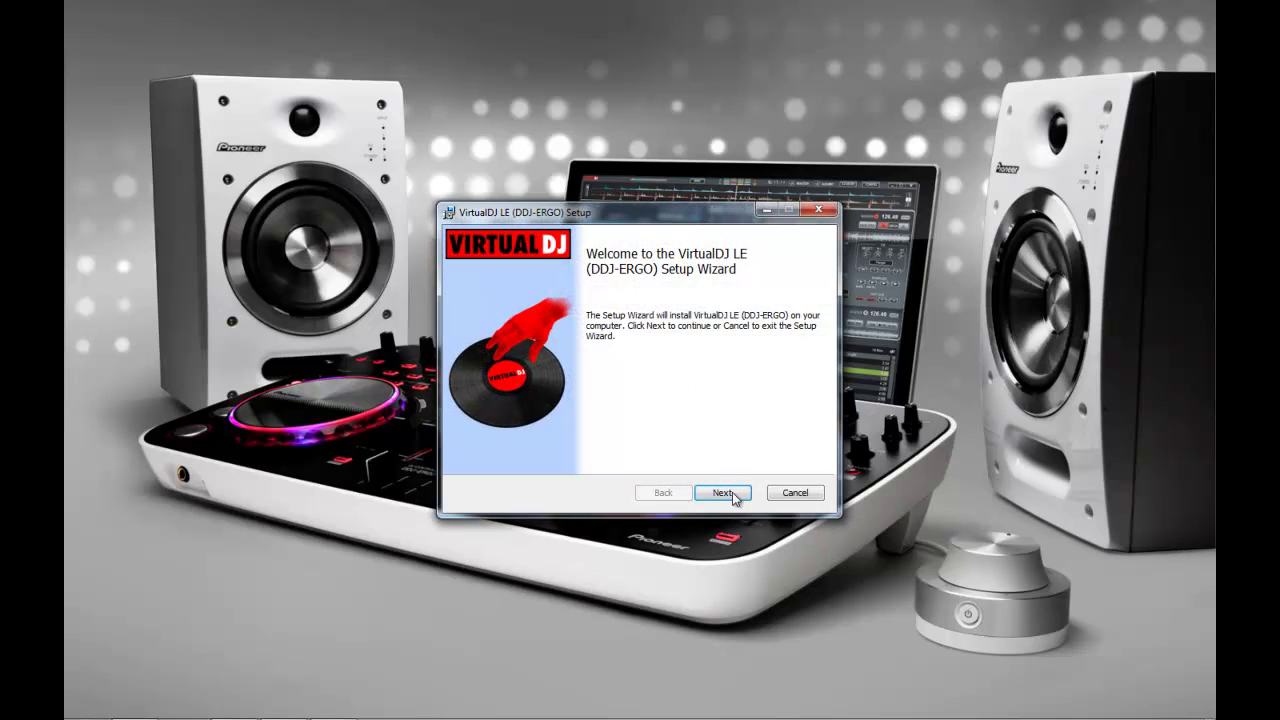
Step: Accept the licence and install VirtualDJ LE (DDJ-ERGO) with the Typical setup
click(729, 491)
click(538, 457)
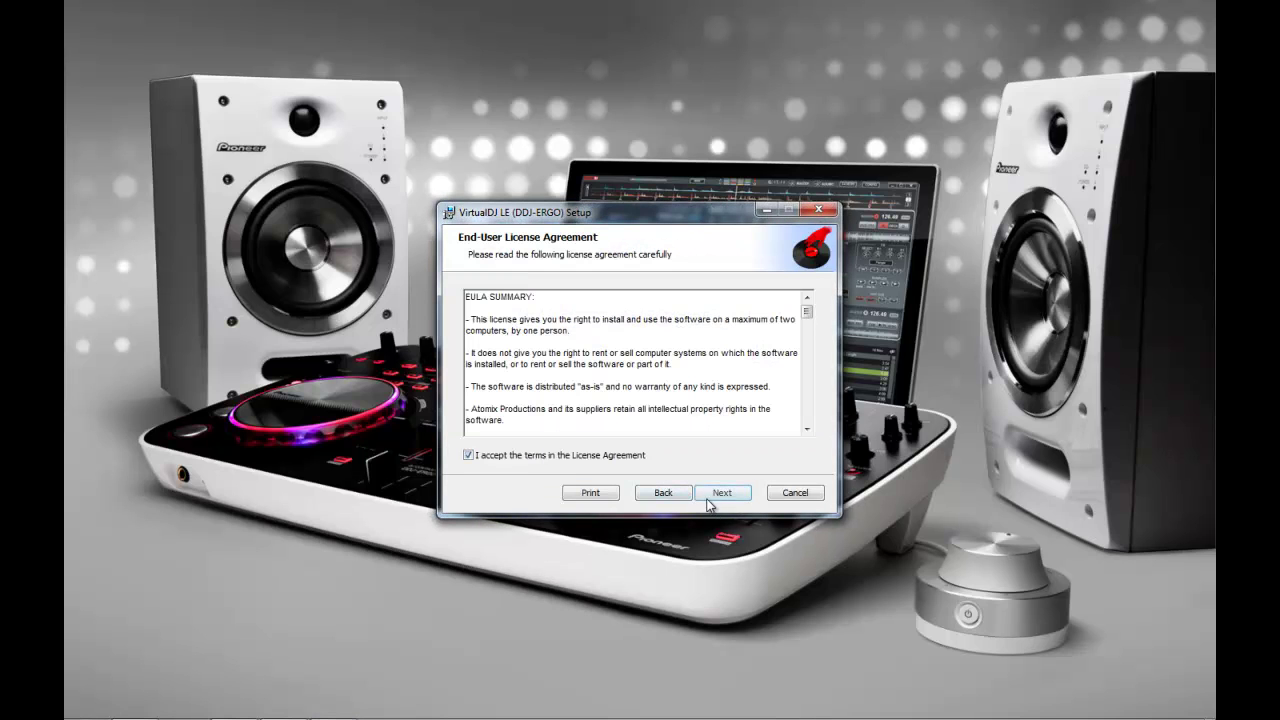
click(721, 492)
click(507, 318)
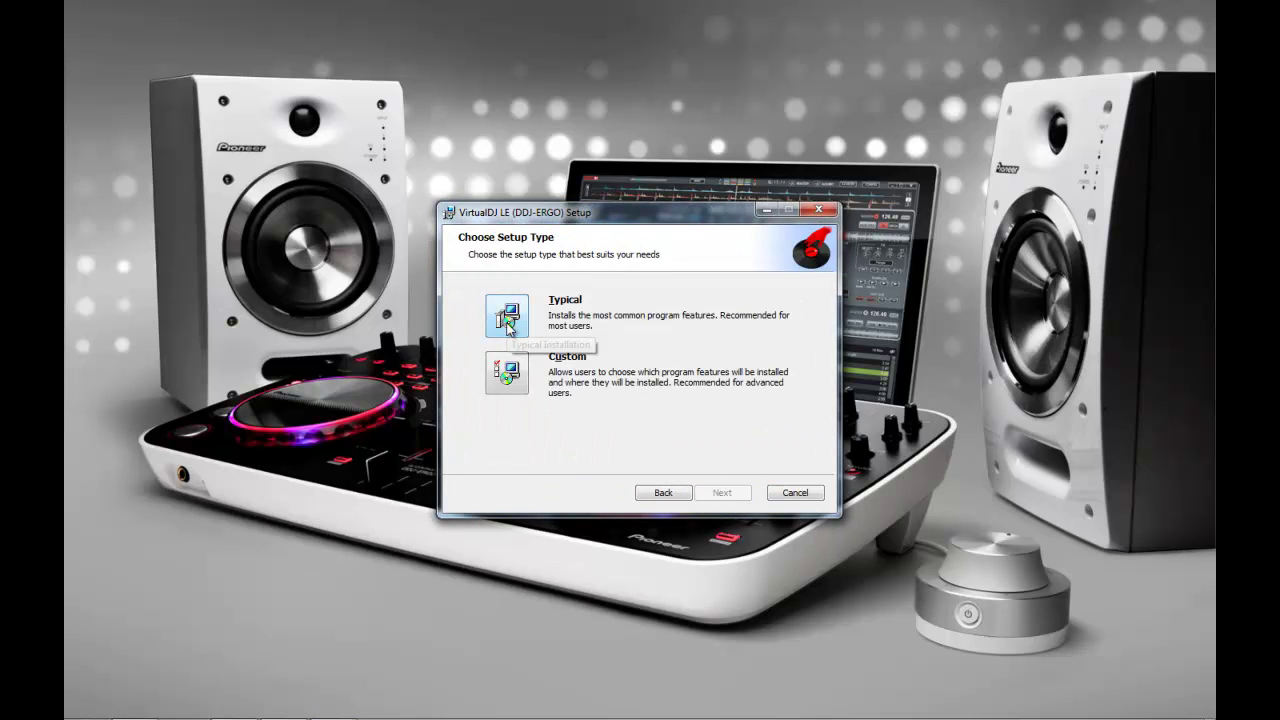
click(721, 492)
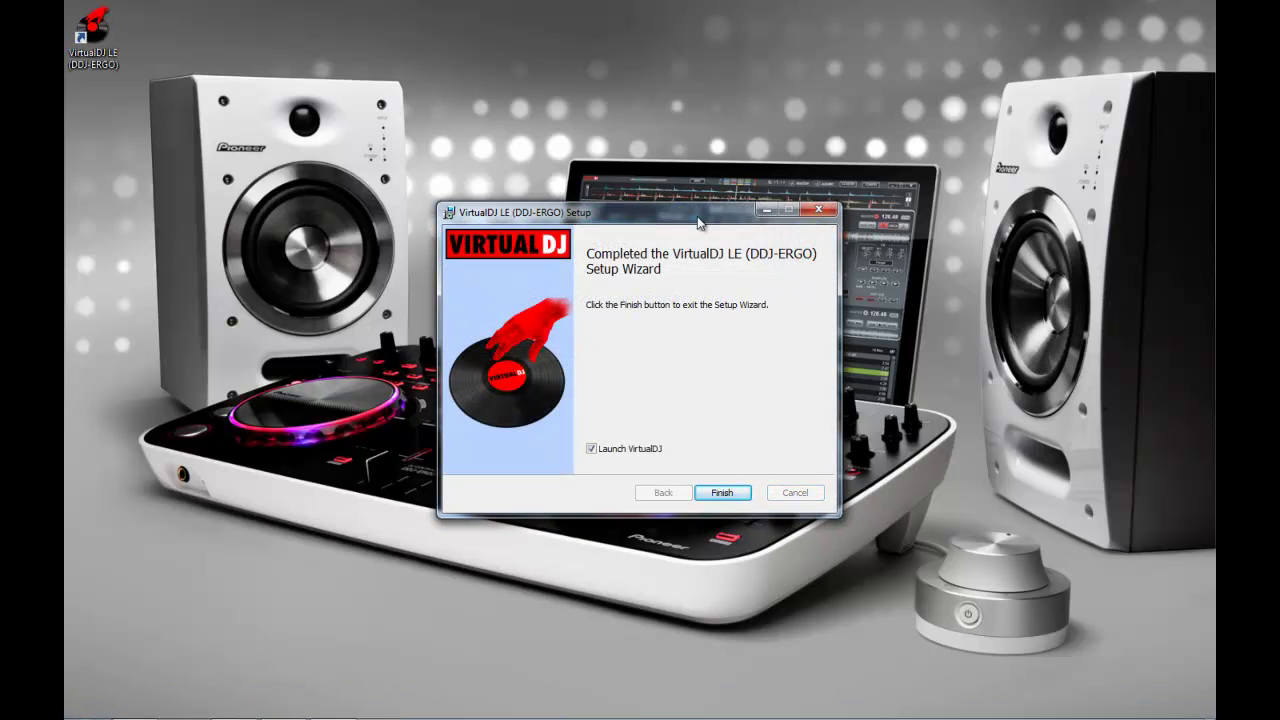
Step: Finish the VirtualDJ LE wizard without launching, then install the Pioneer DDJ ASIO driver after agreeing
click(592, 449)
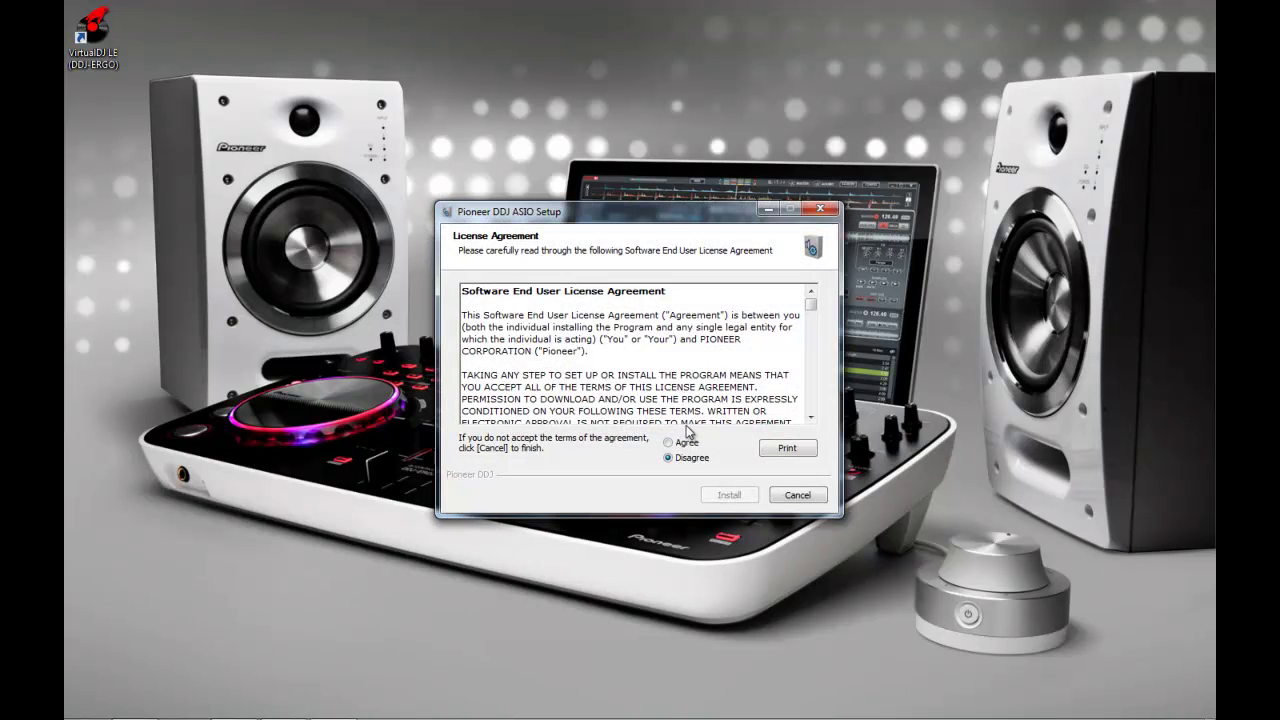
click(682, 443)
click(728, 495)
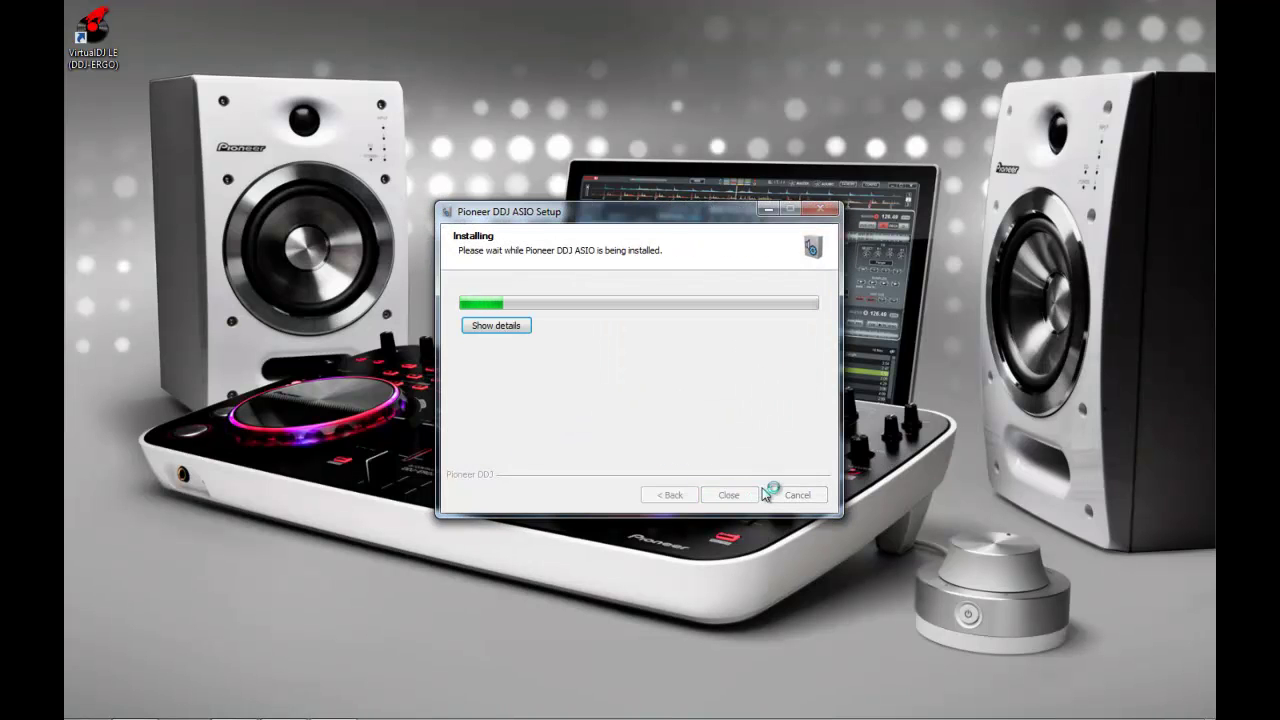
click(730, 495)
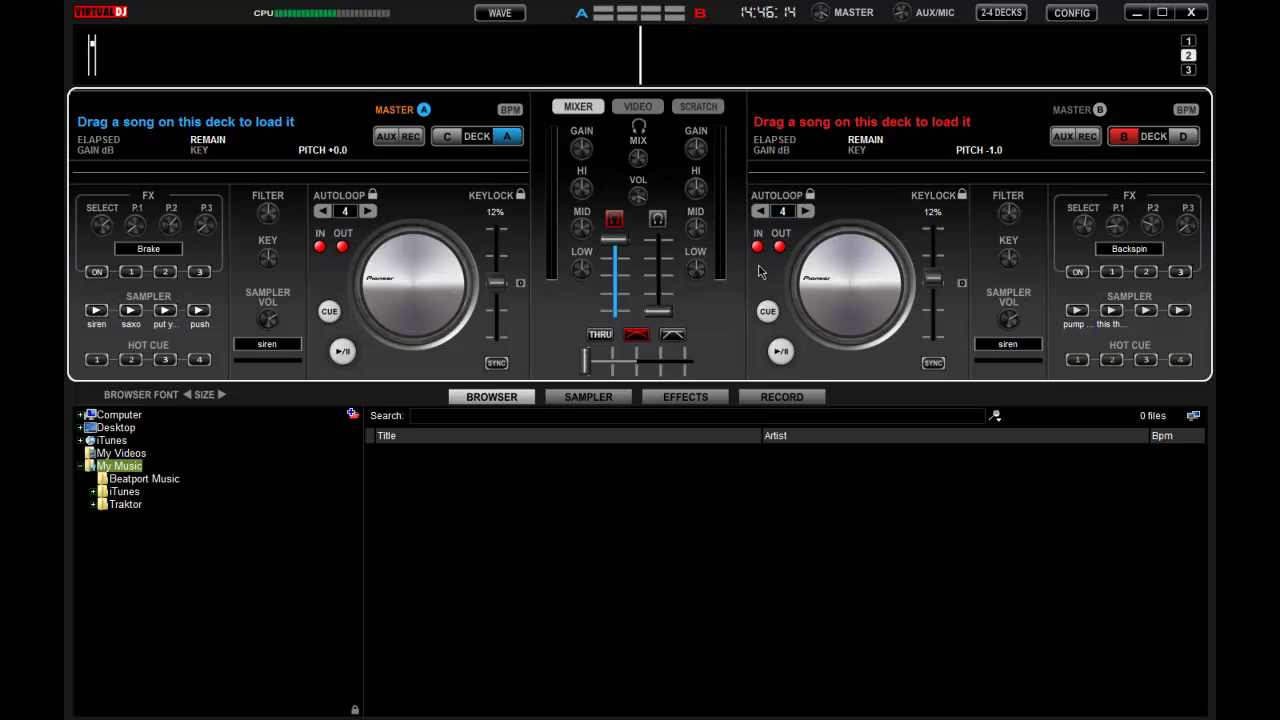
Step: Set outputs to Headphones (Master Chan 1&2, Headphones Chan 3&4) using the Pioneer DDJ ASIO driver
click(1079, 17)
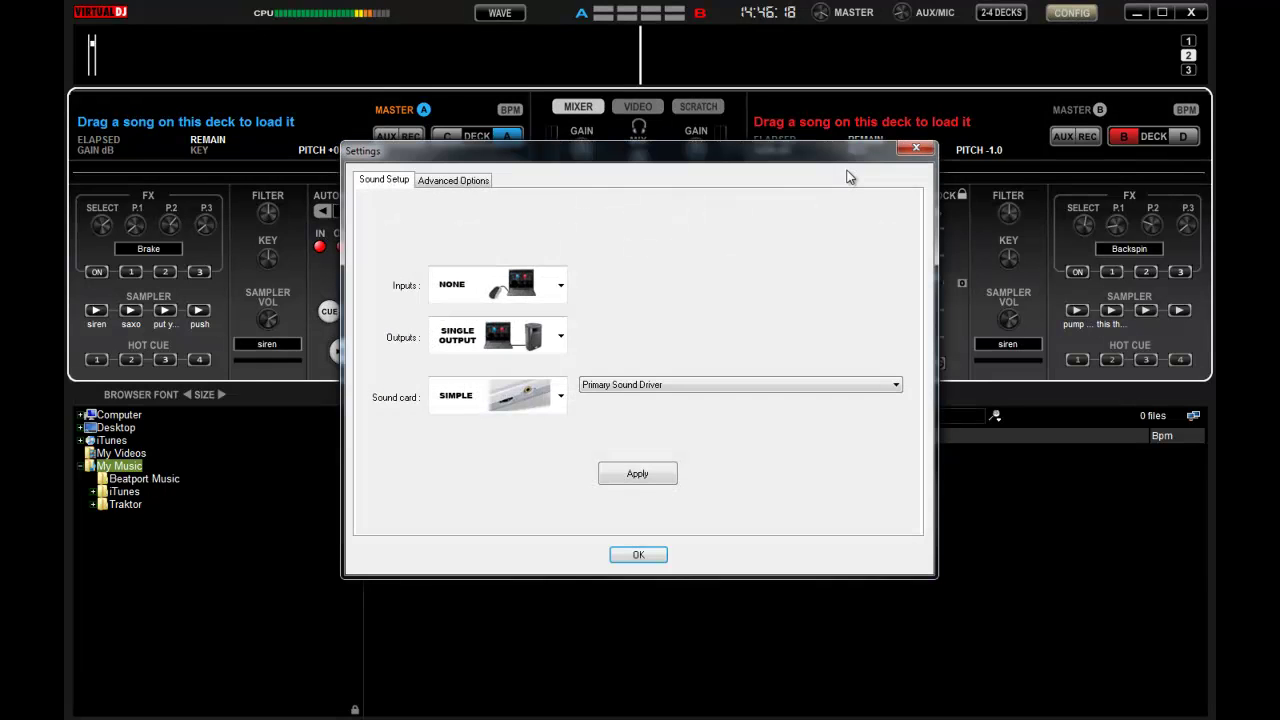
click(562, 338)
click(525, 405)
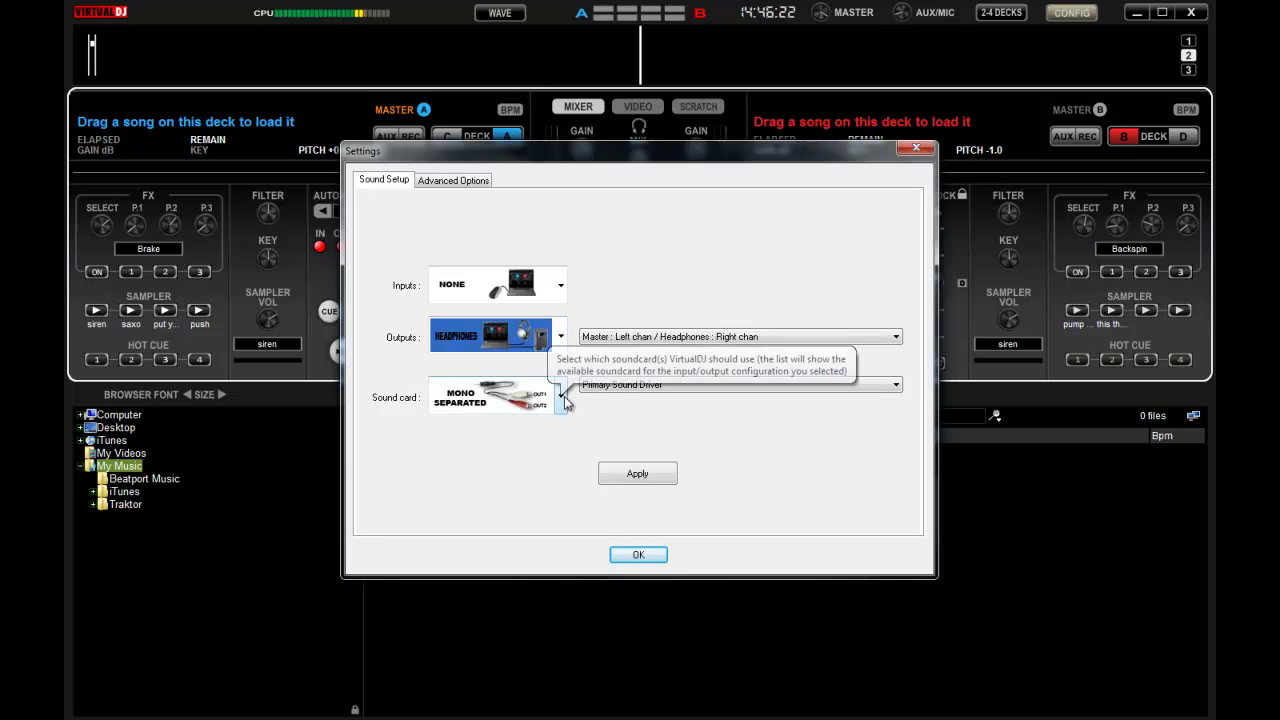
click(562, 397)
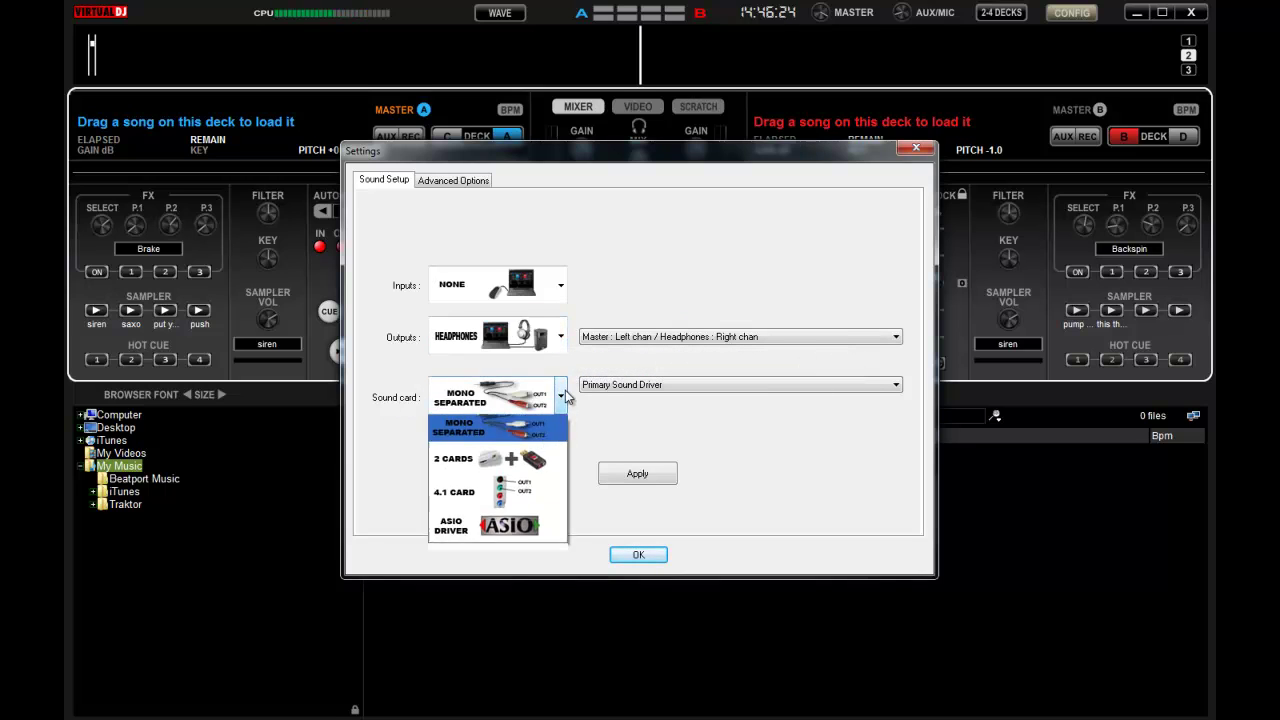
click(498, 525)
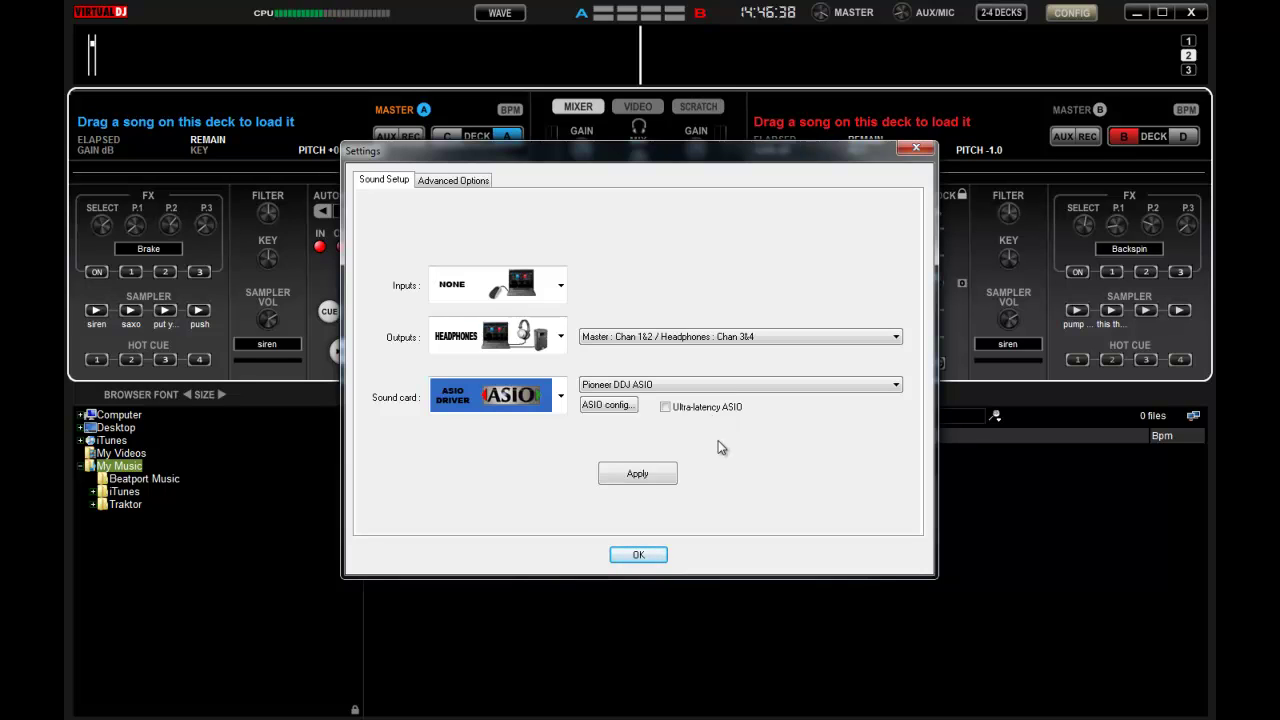
click(640, 556)
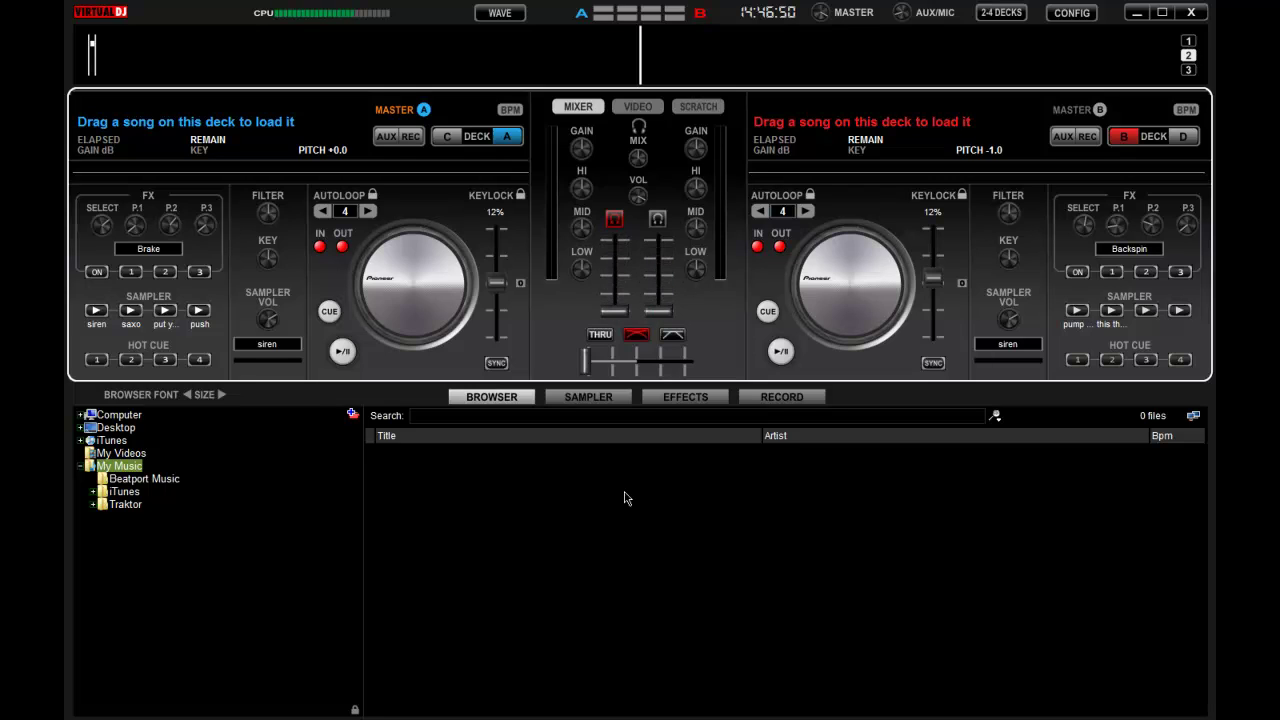
Step: Load Jazz Fusic onto deck A and Memorial onto deck B from Beatport Music, then play deck A
key(Down)
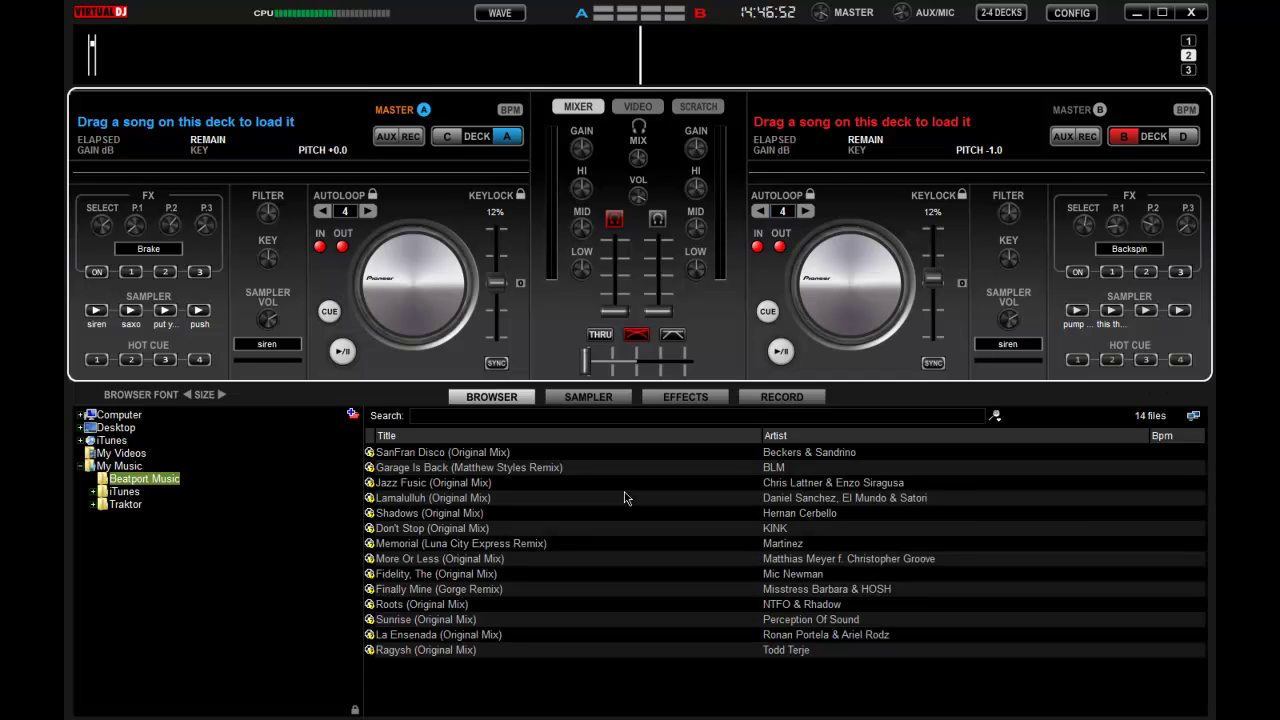
click(624, 489)
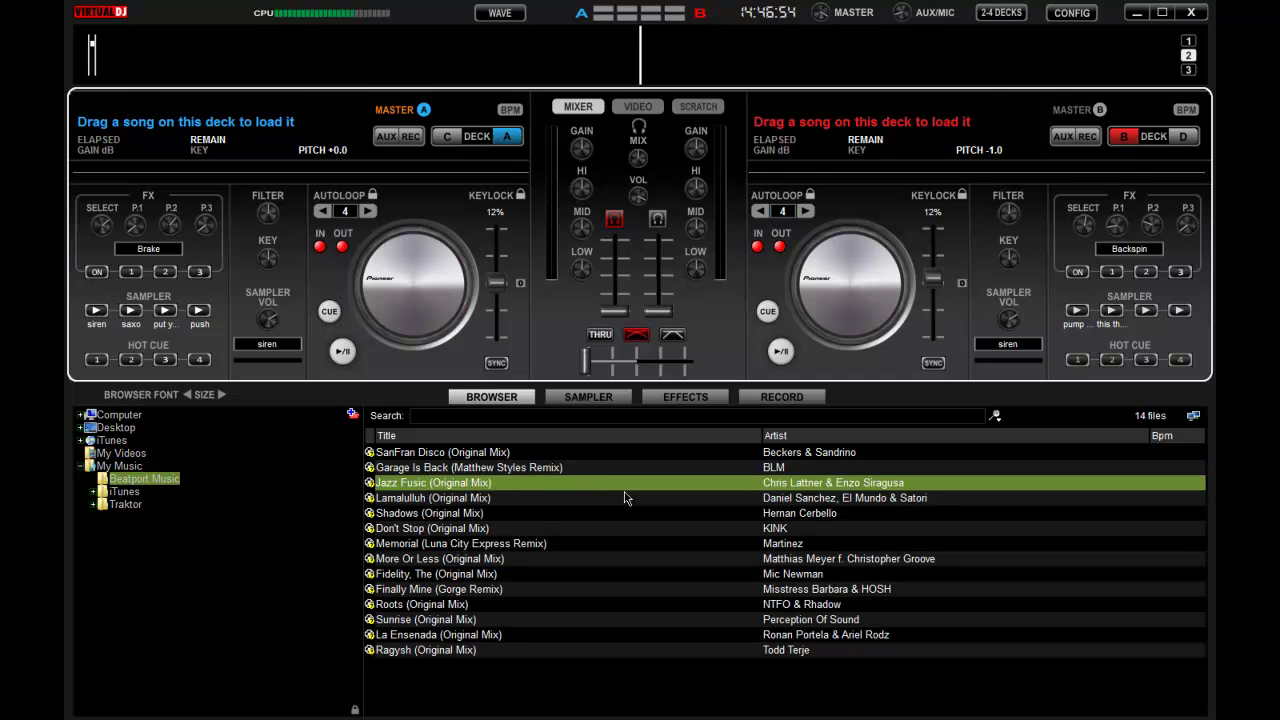
key(shift+Left)
key(Down)
key(Down)
key(Down)
key(Down)
key(shift+Right)
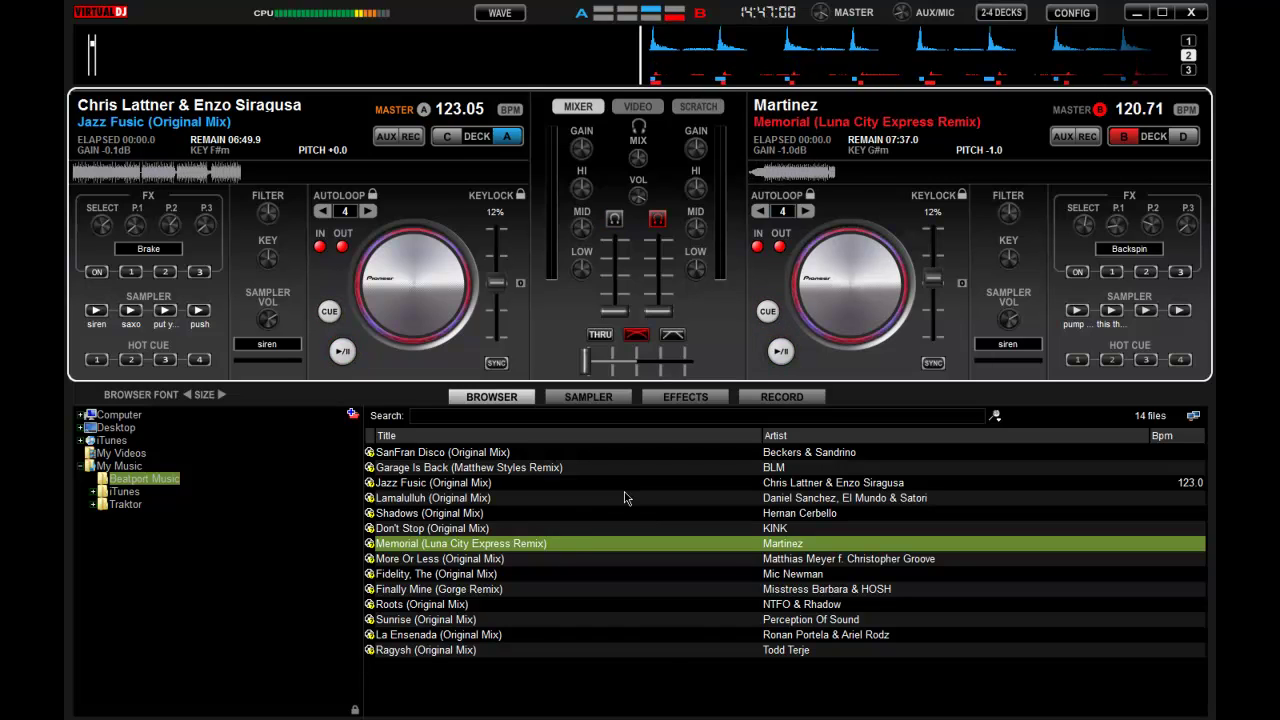
key(Down)
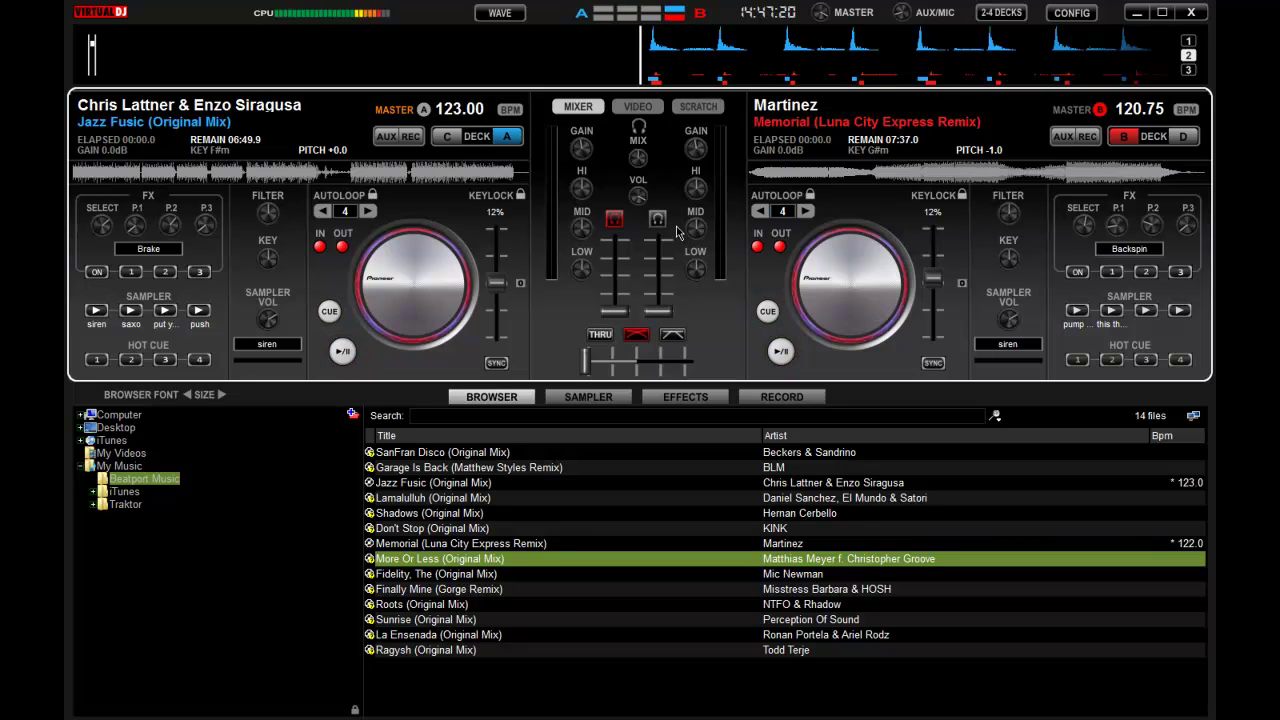
key(space)
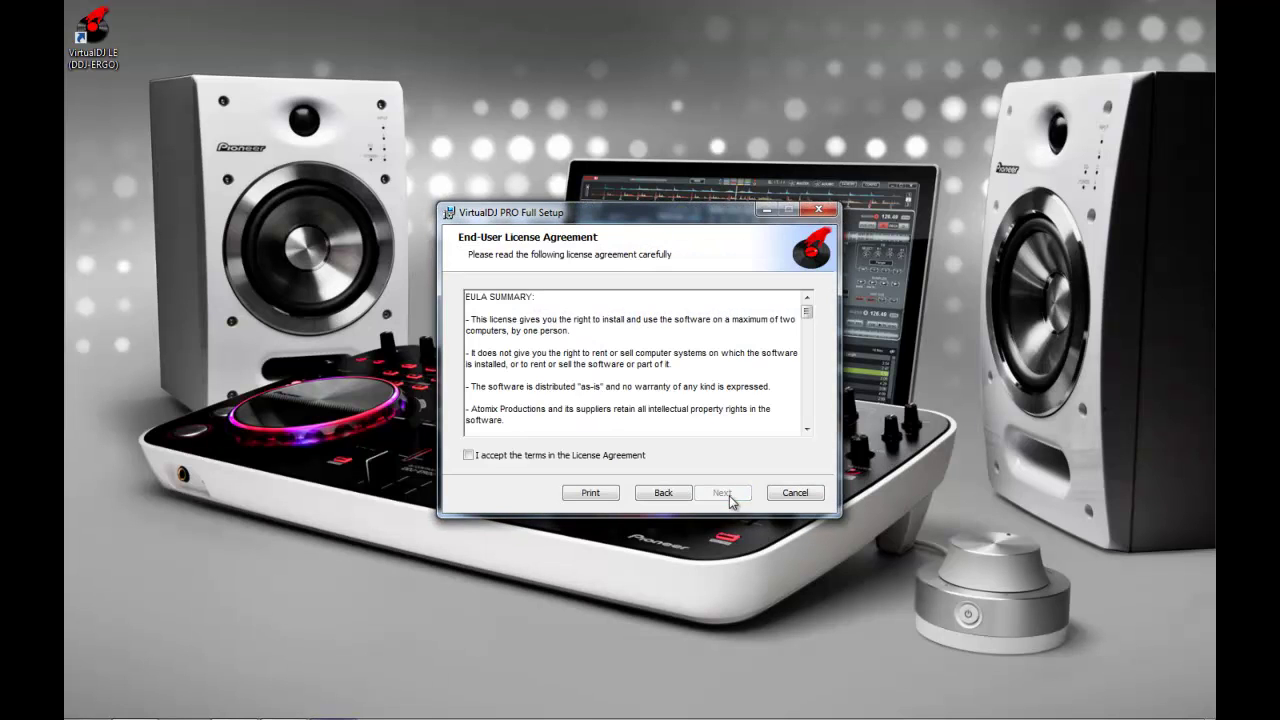
Step: Accept the licence and install VirtualDJ PRO Full with the Typical setup
click(532, 455)
click(724, 496)
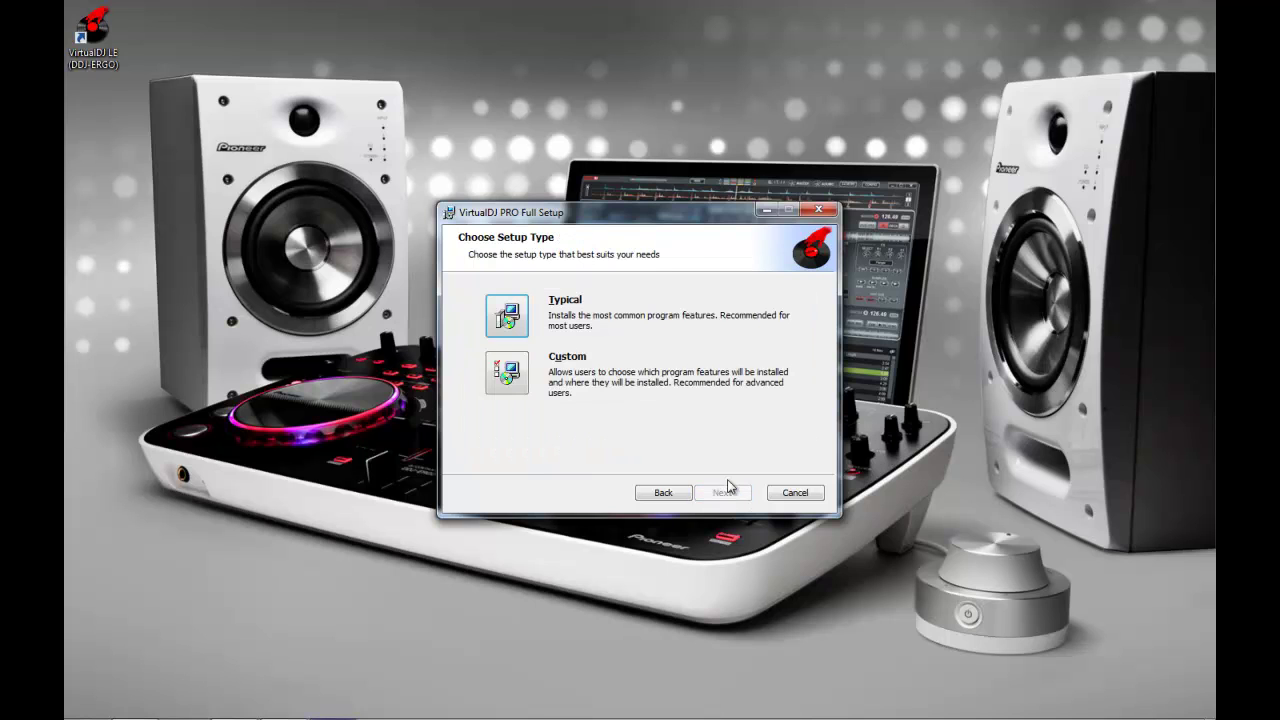
click(510, 322)
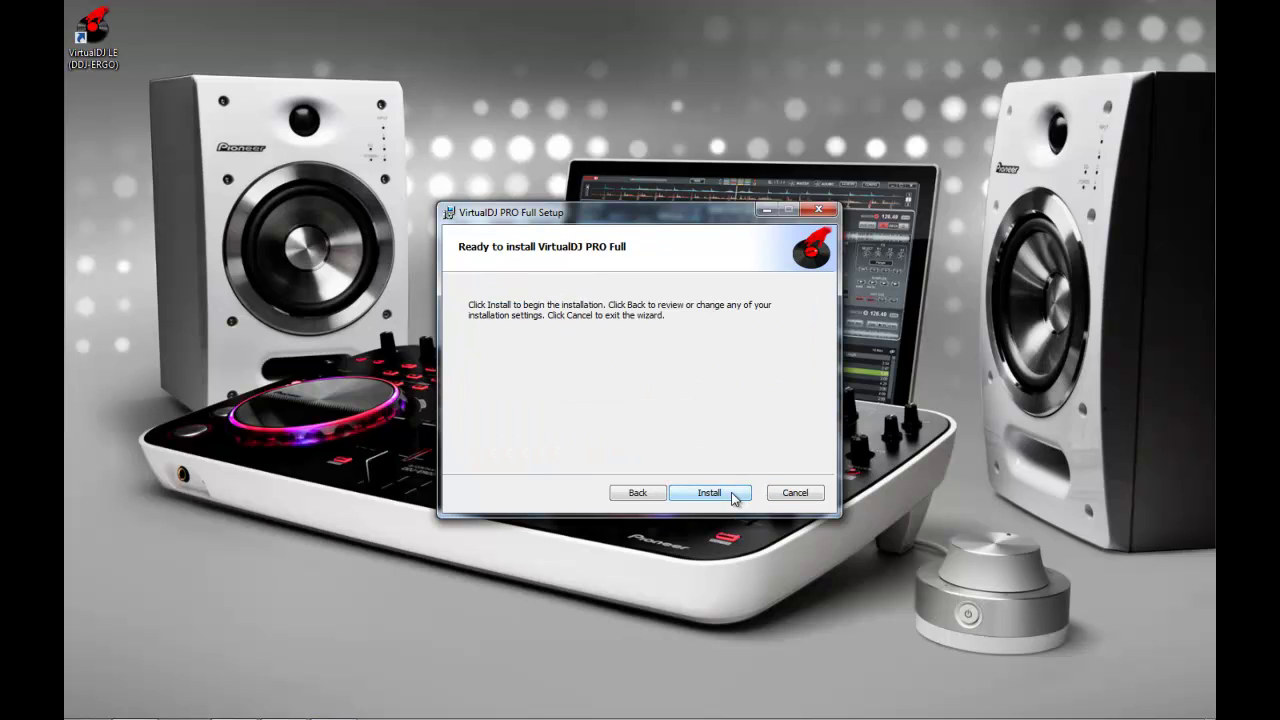
click(735, 495)
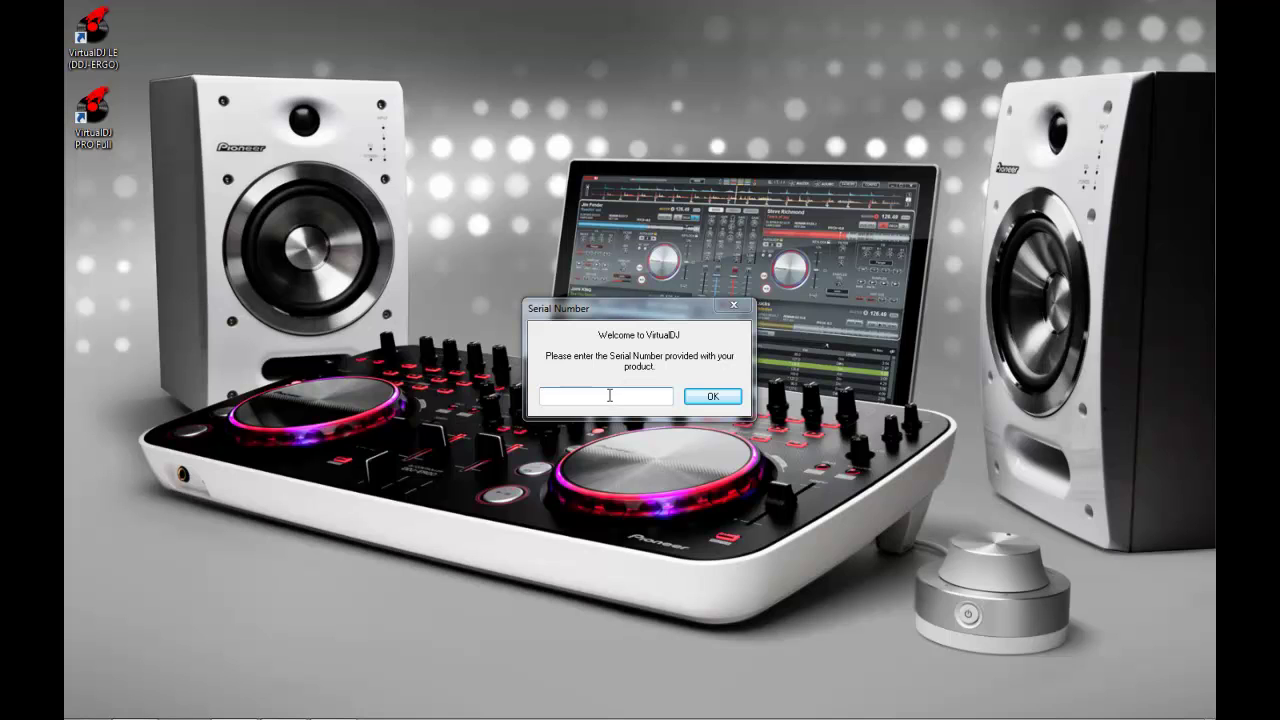
Step: Paste the serial number to register VirtualDJ PRO, then skip the website login
right_click(608, 396)
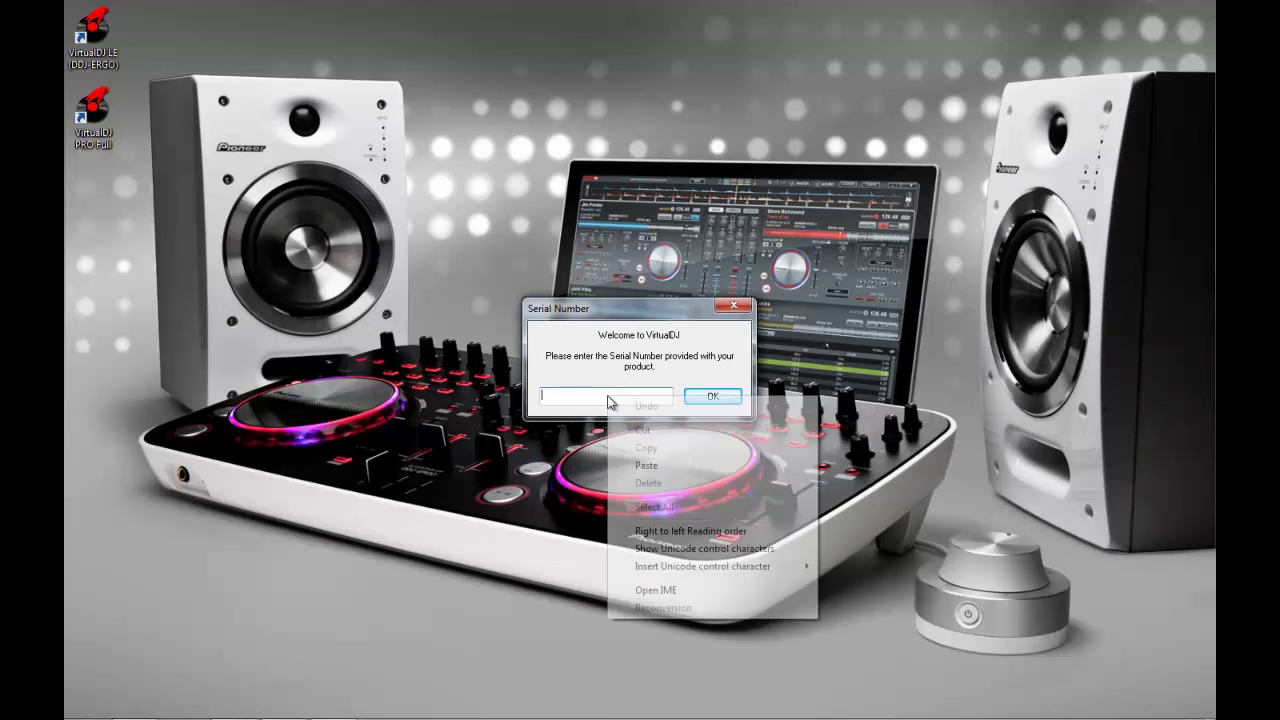
click(644, 464)
click(700, 396)
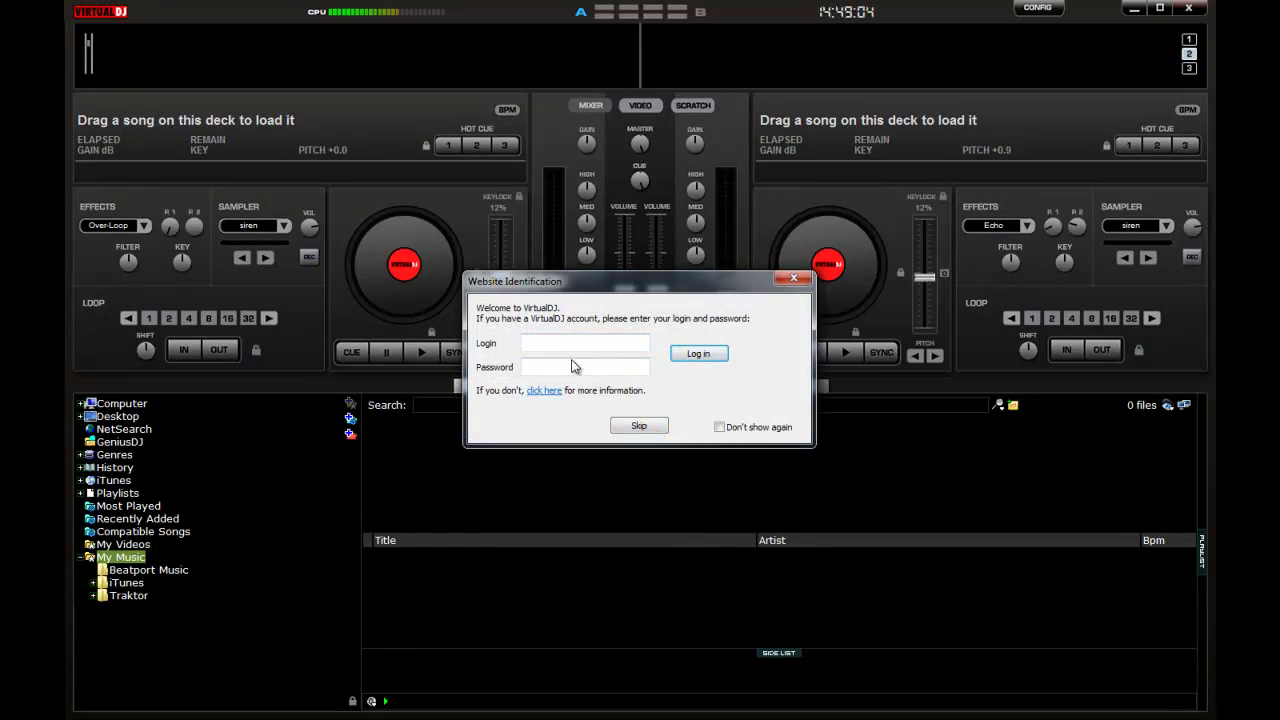
click(650, 427)
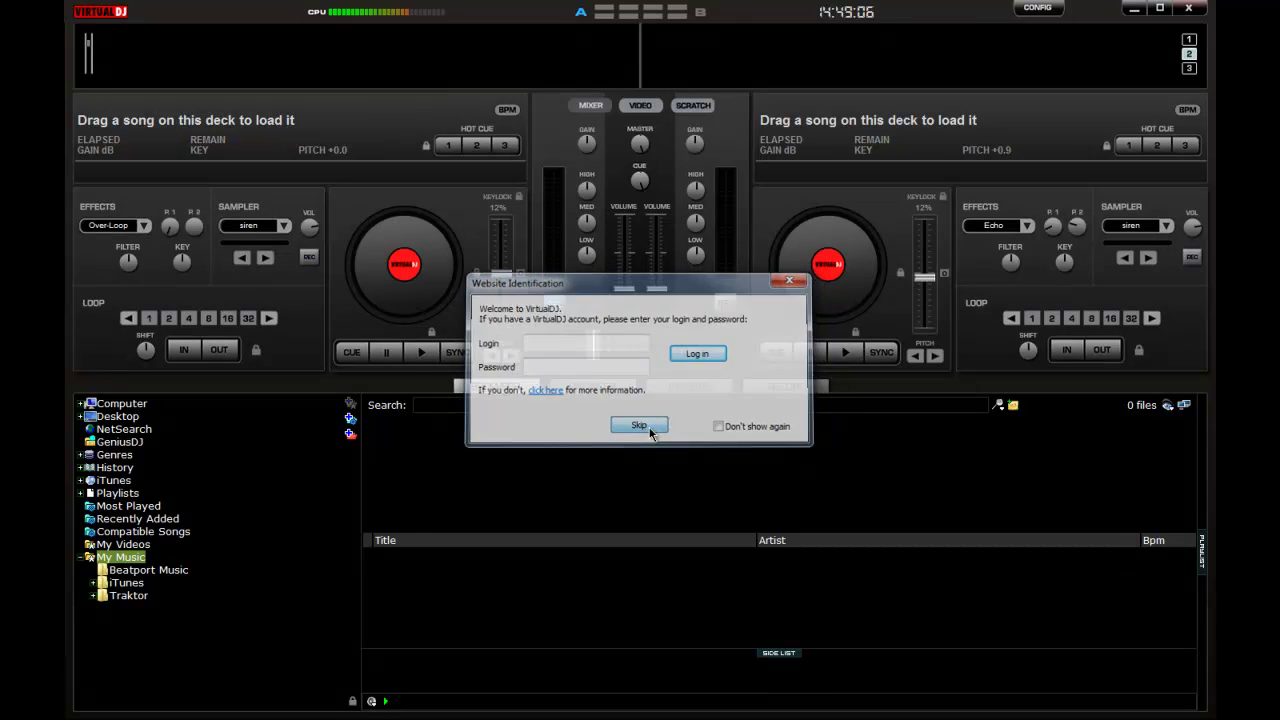
Step: Open VirtualDJ Settings and move to the Skins tab
click(1046, 10)
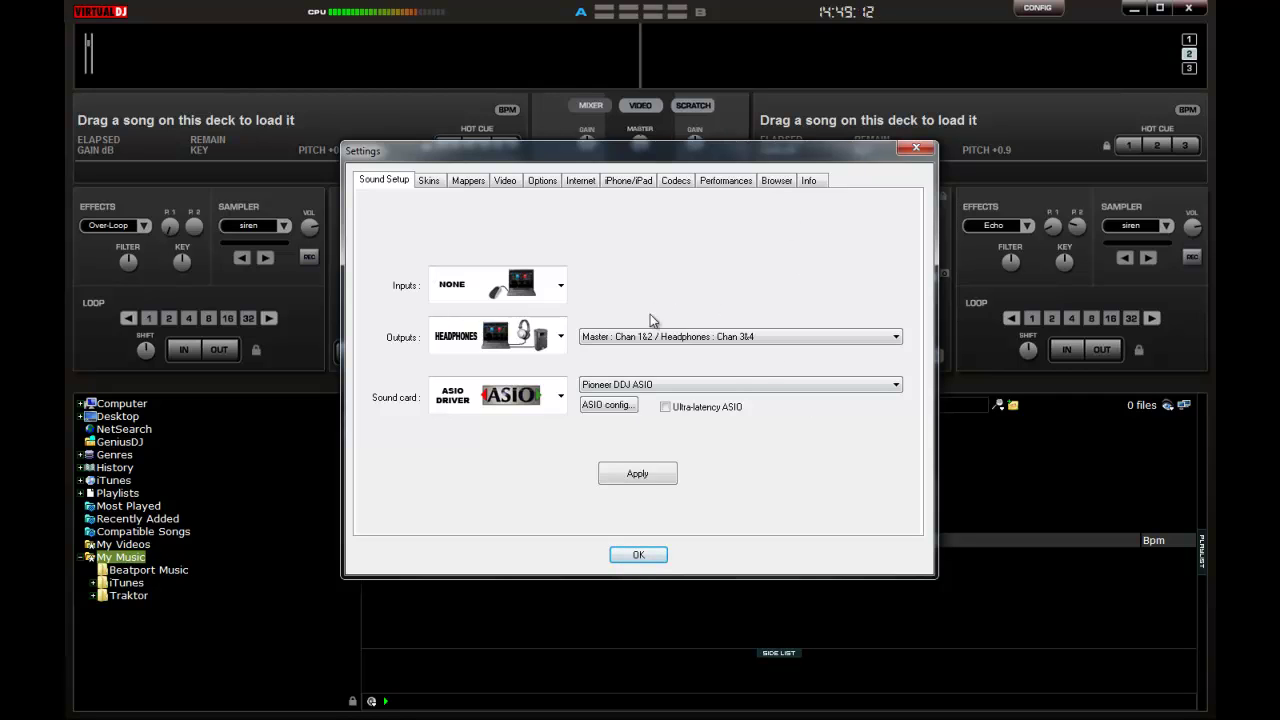
click(720, 387)
Step: Try the Pioneer DDJ 1440x900 skin, then the VirtualDJ 7 4-deck 1440x900 skin
click(433, 183)
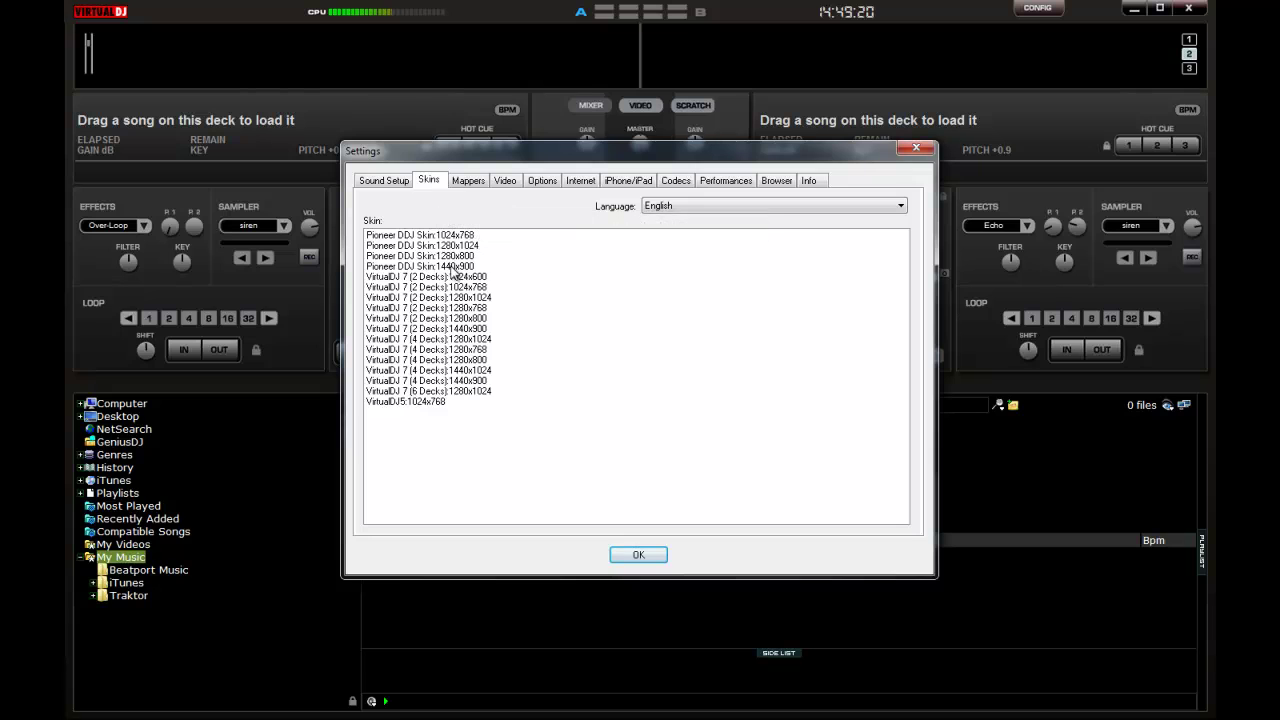
click(455, 267)
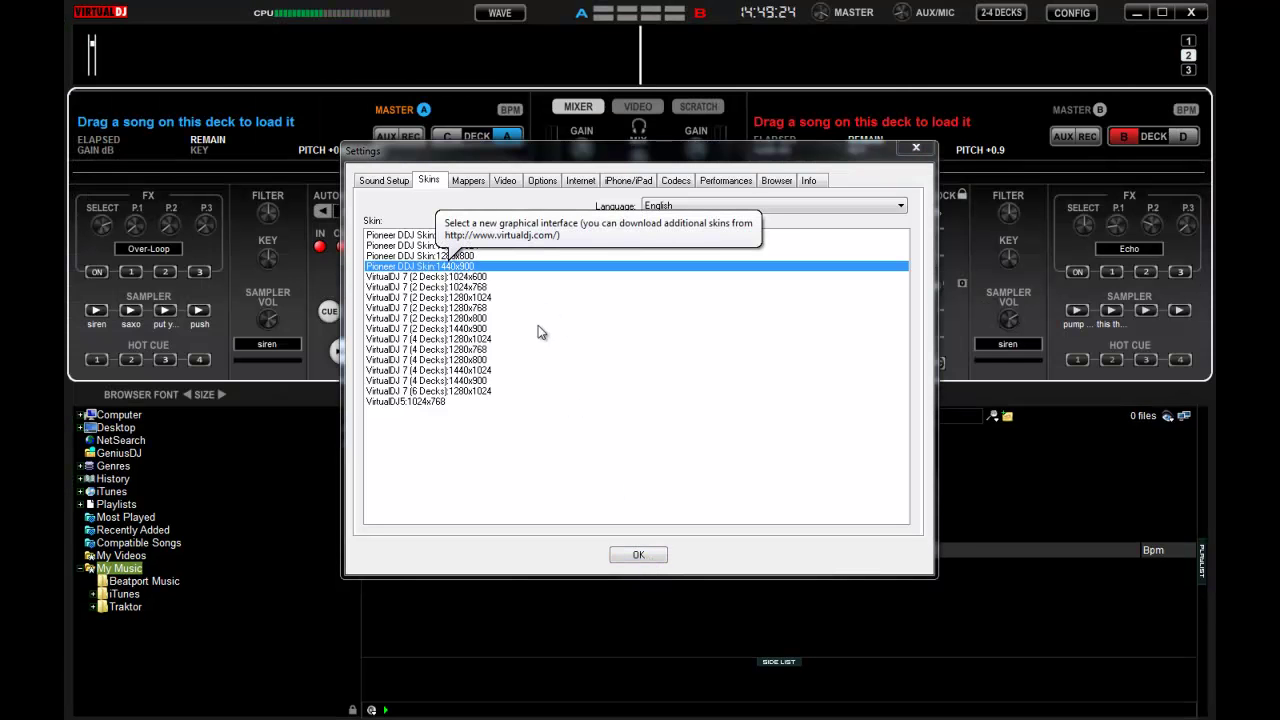
click(639, 555)
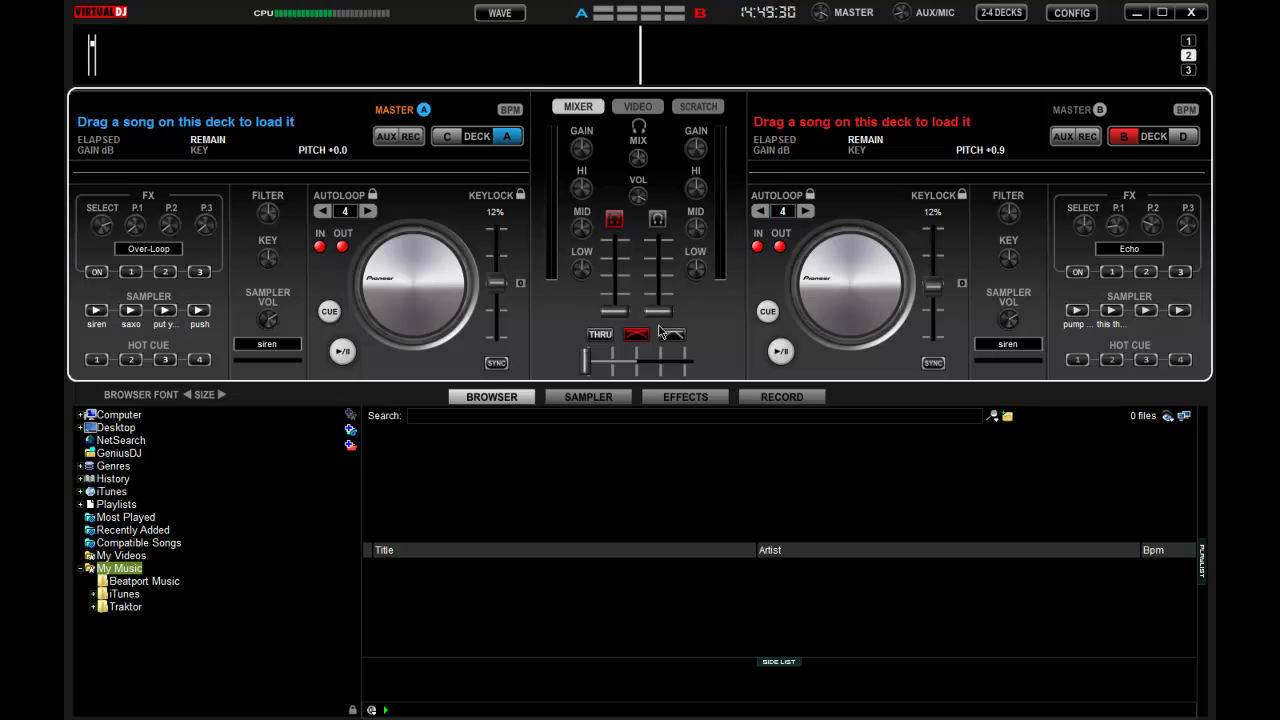
click(1062, 16)
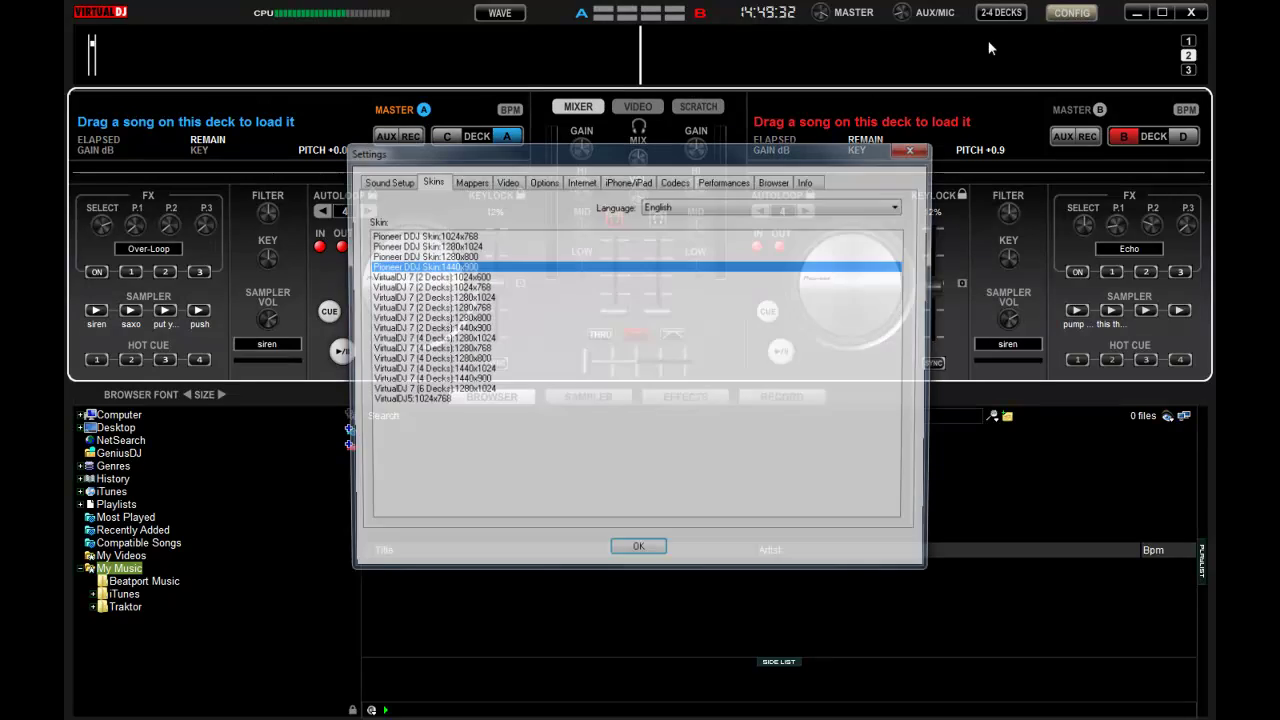
click(446, 382)
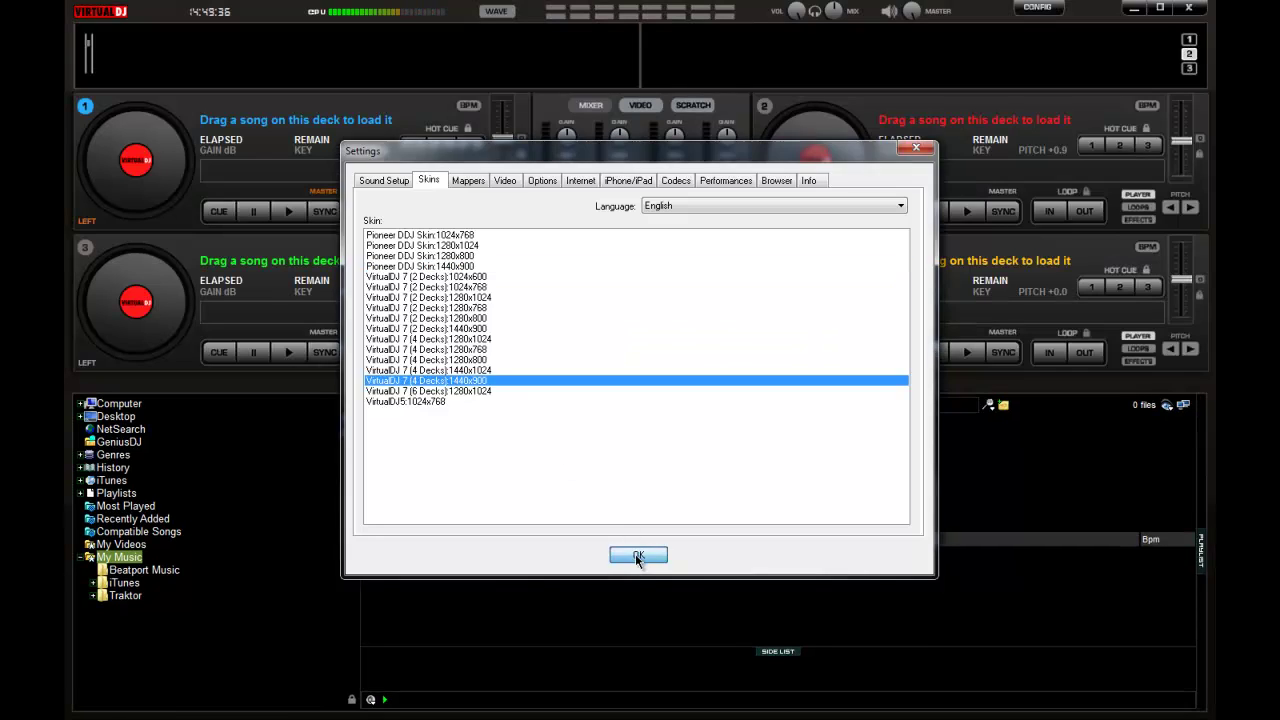
click(636, 555)
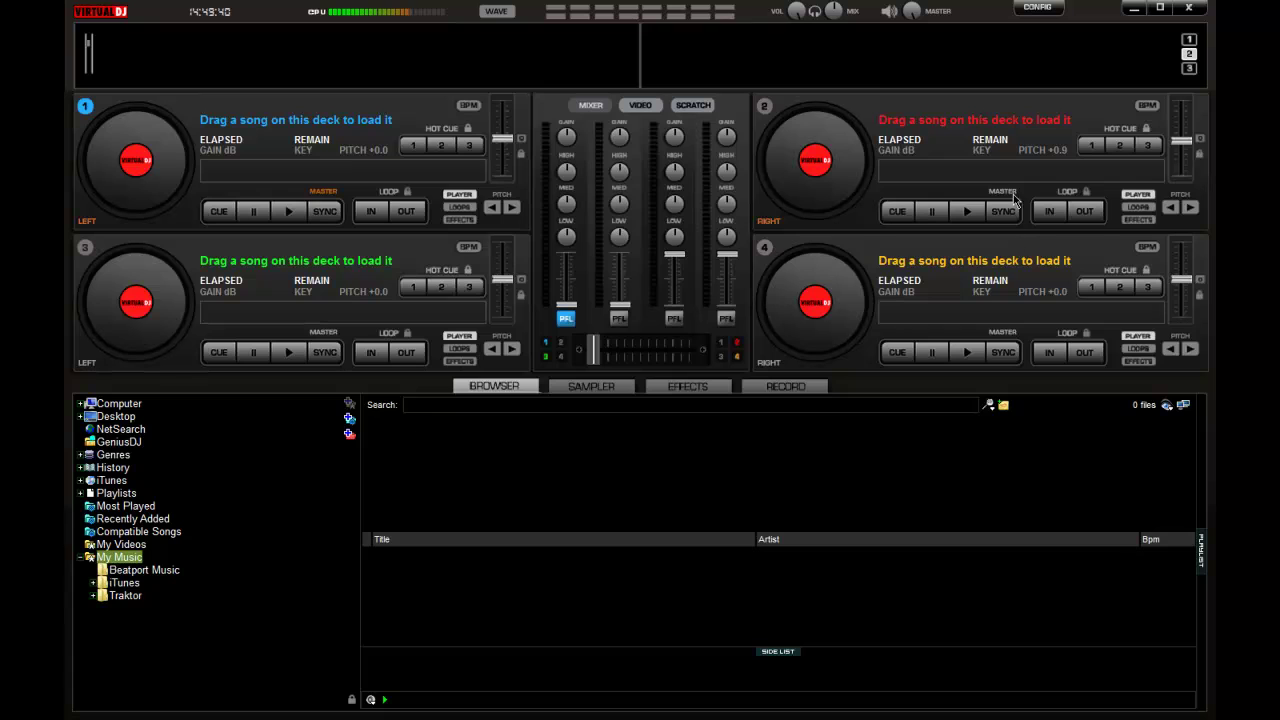
Step: Switch back to the Pioneer DDJ Skin at 1440x900
click(1040, 10)
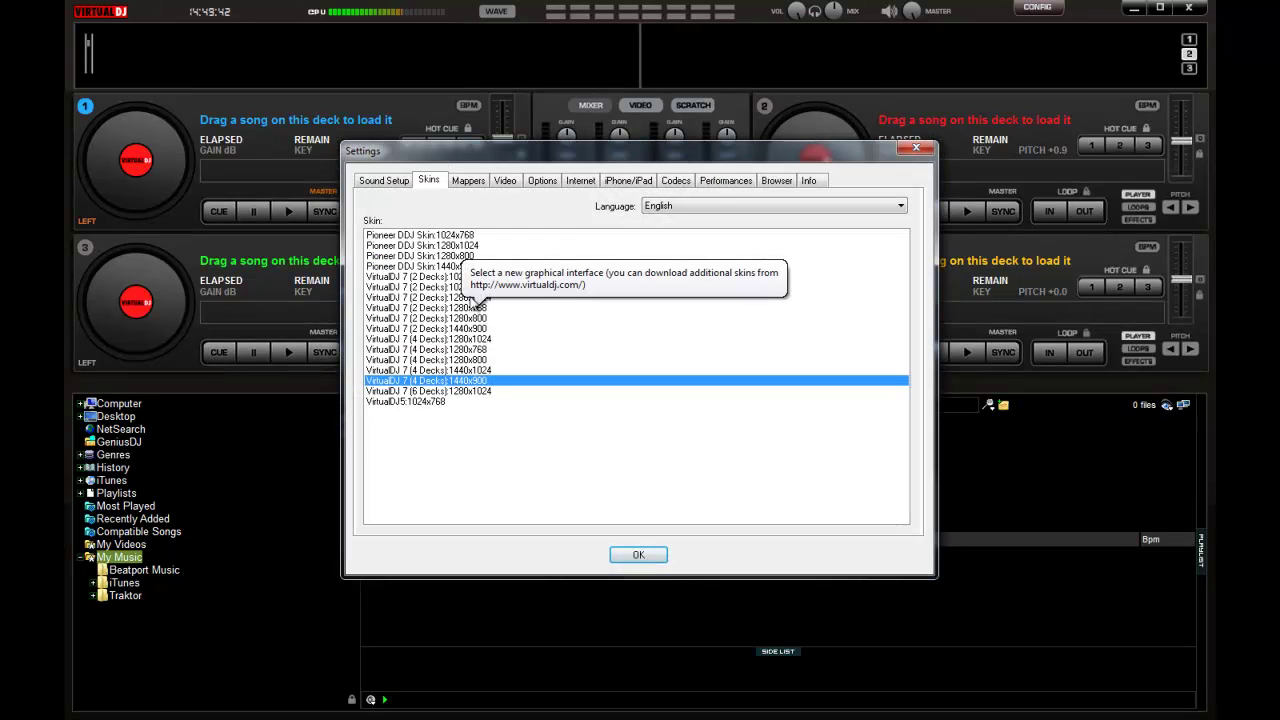
click(468, 267)
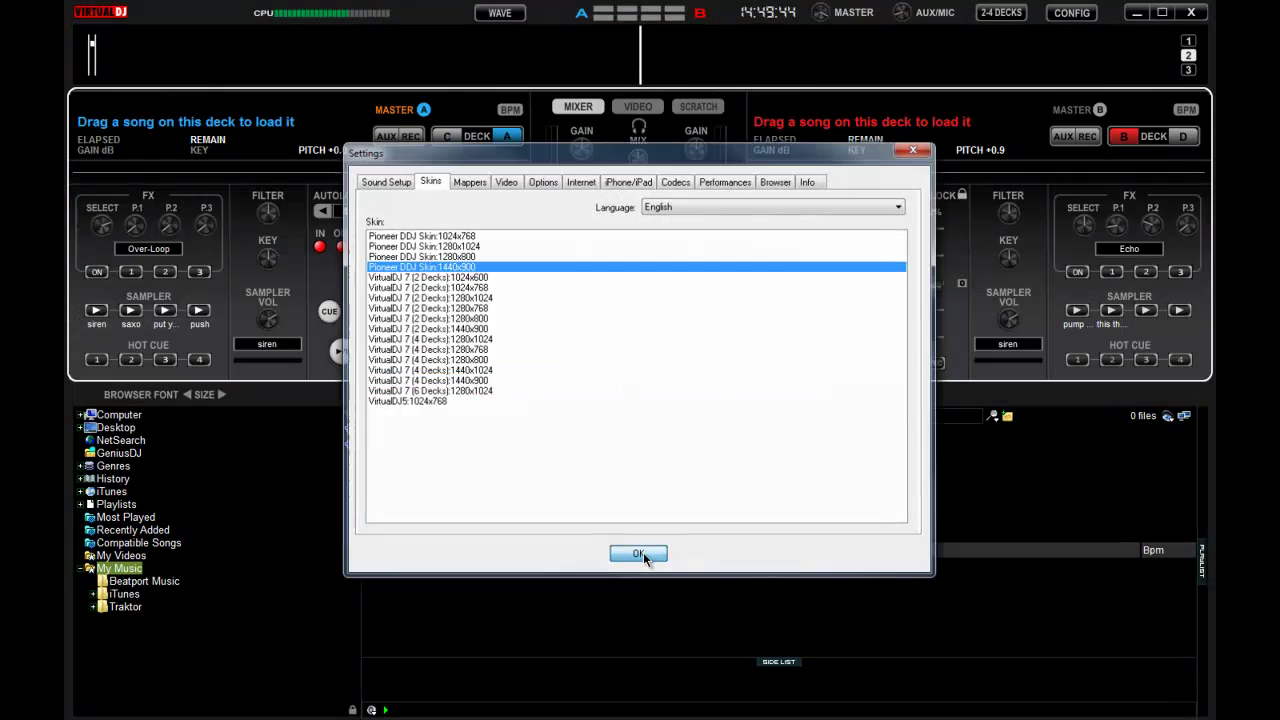
click(640, 554)
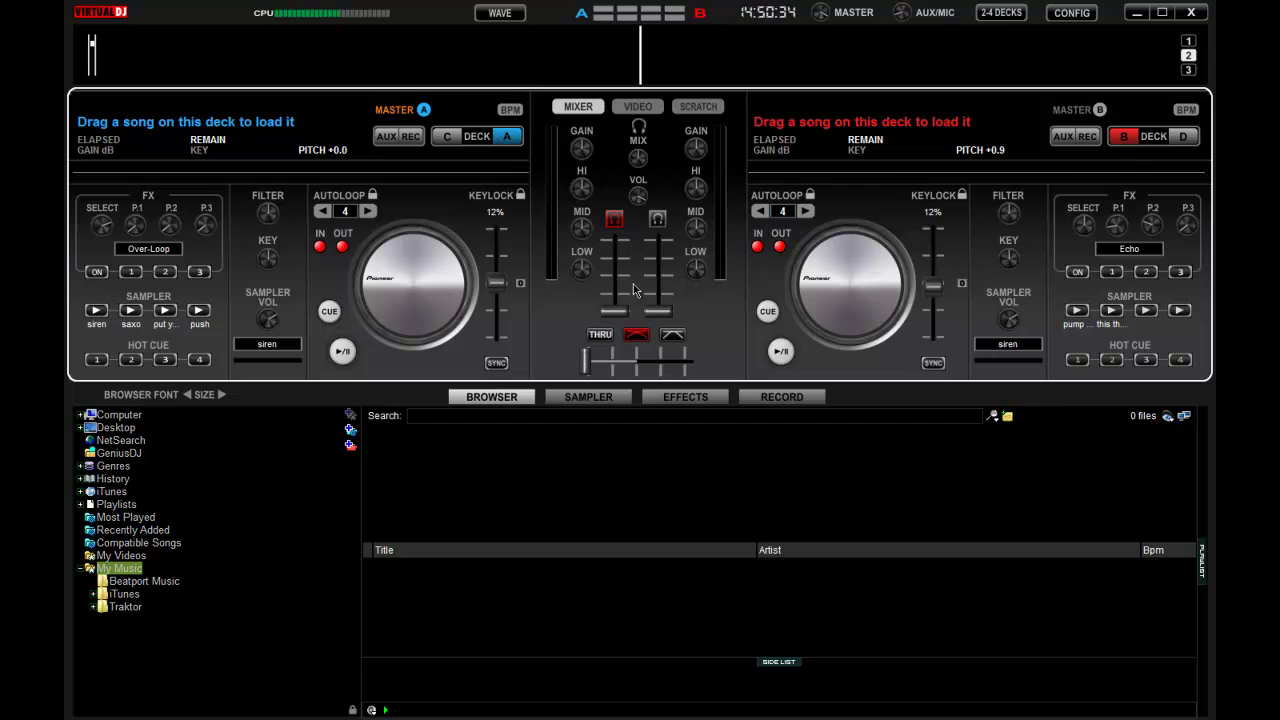
Step: Load Jazz Fusic (Original Mix) onto deck A, play it briefly, then stop it
key(Down)
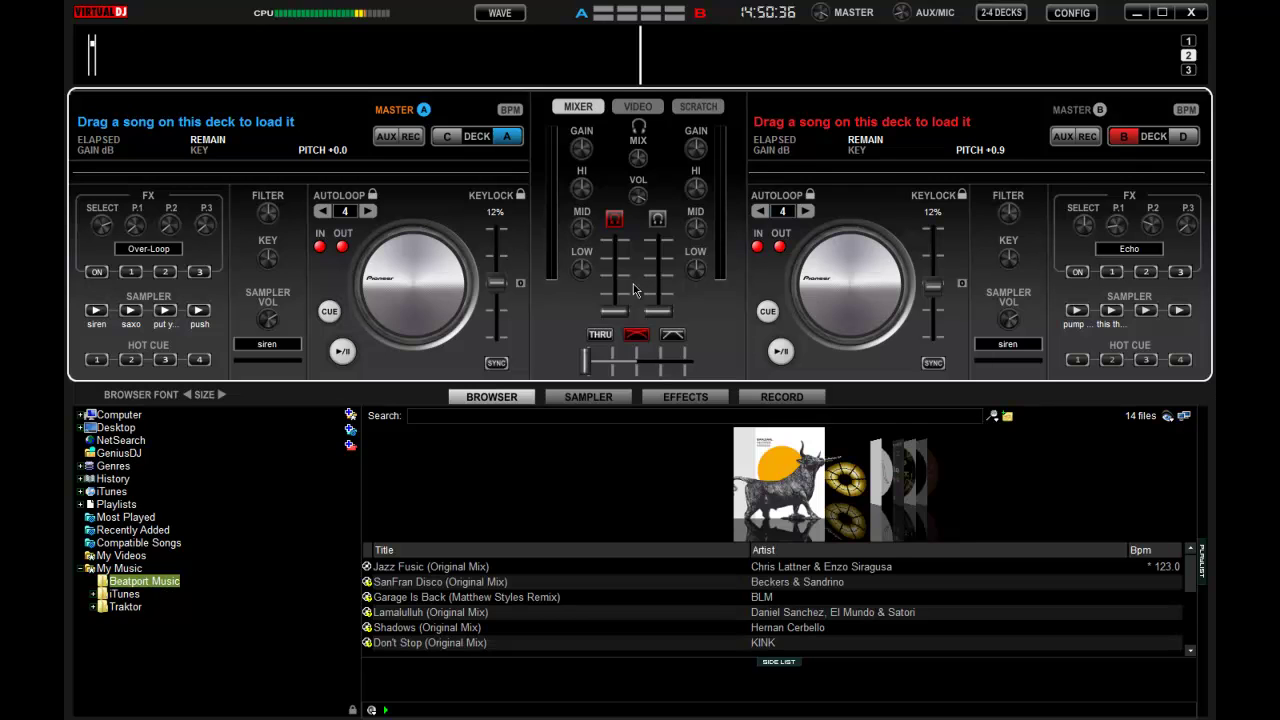
key(Down)
key(Up)
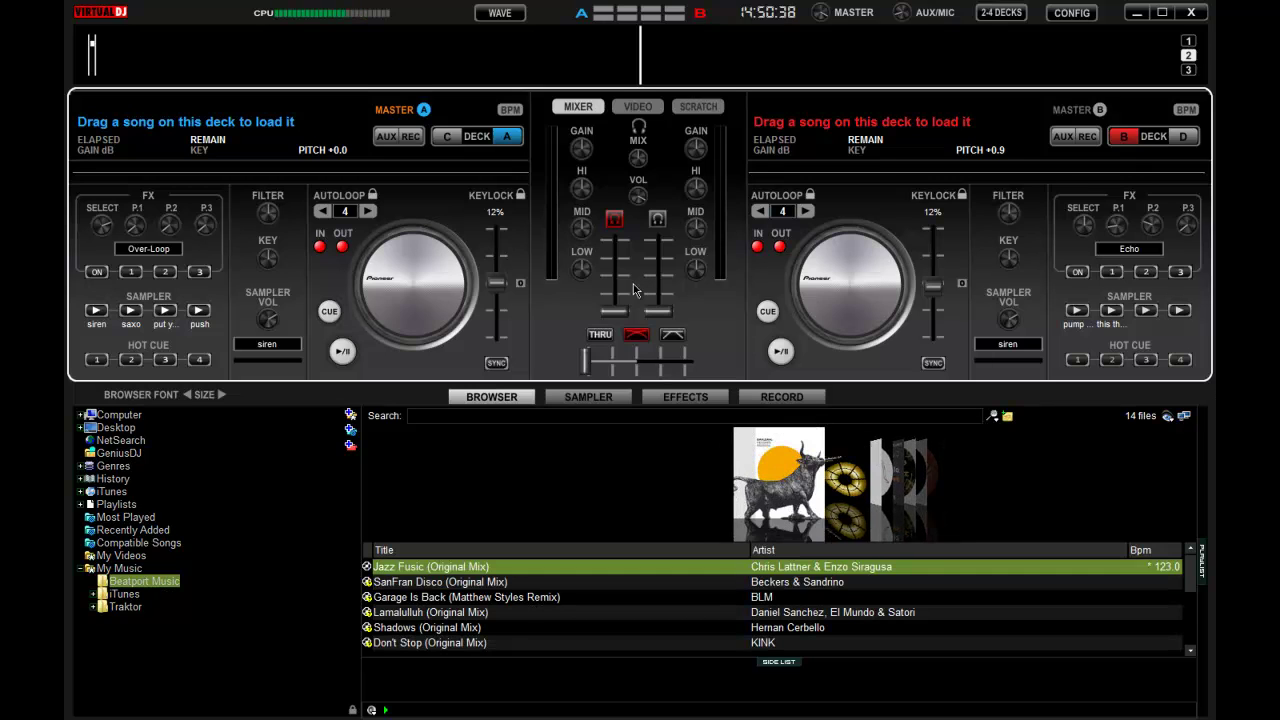
key(Left)
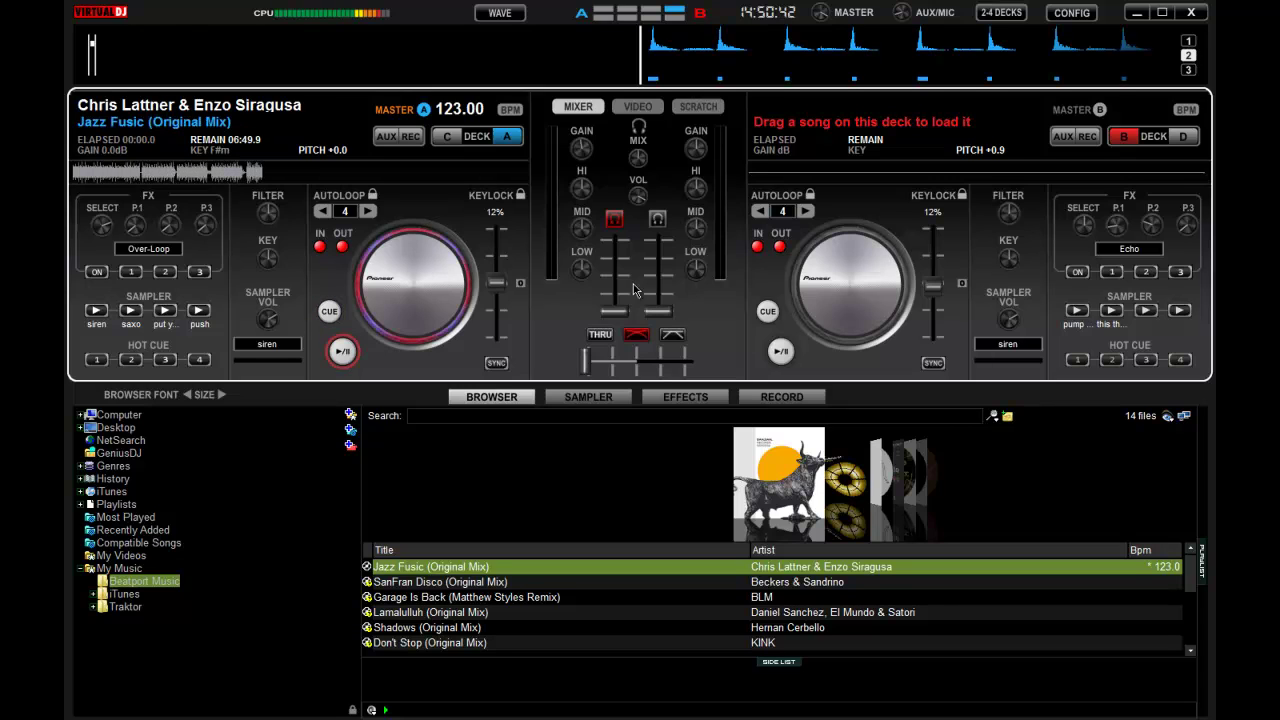
key(space)
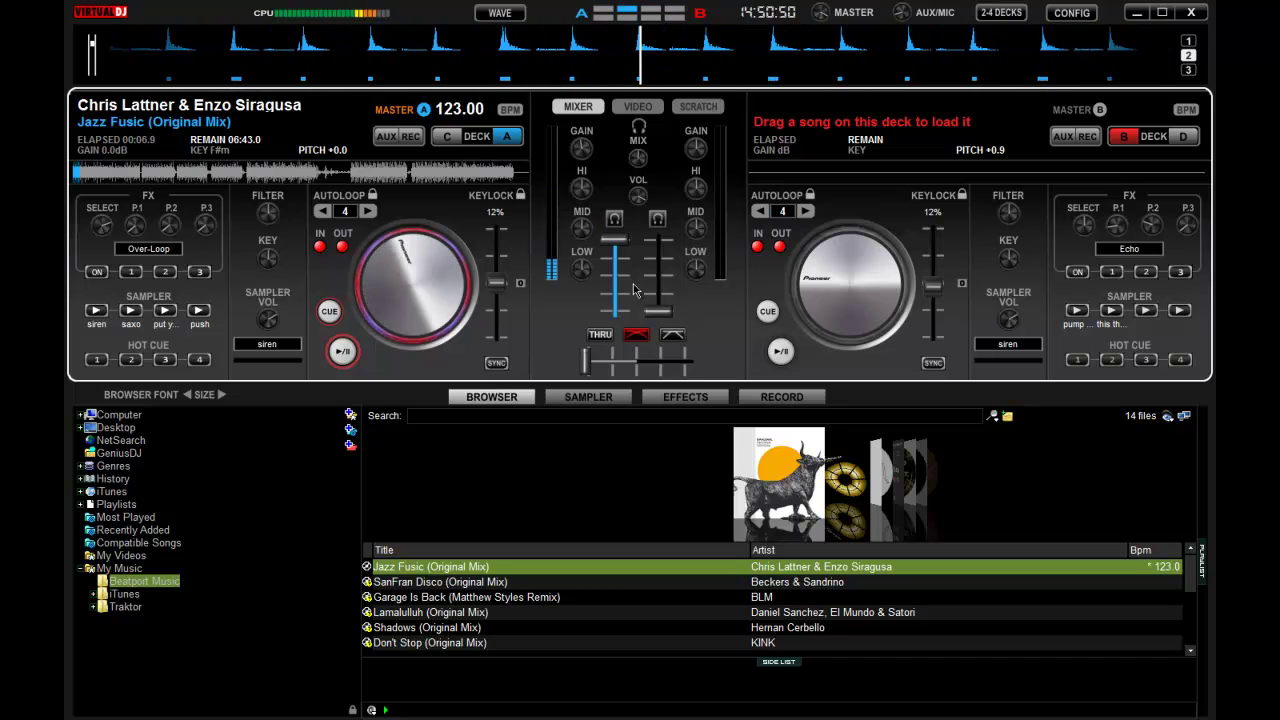
key(space)
key(space)
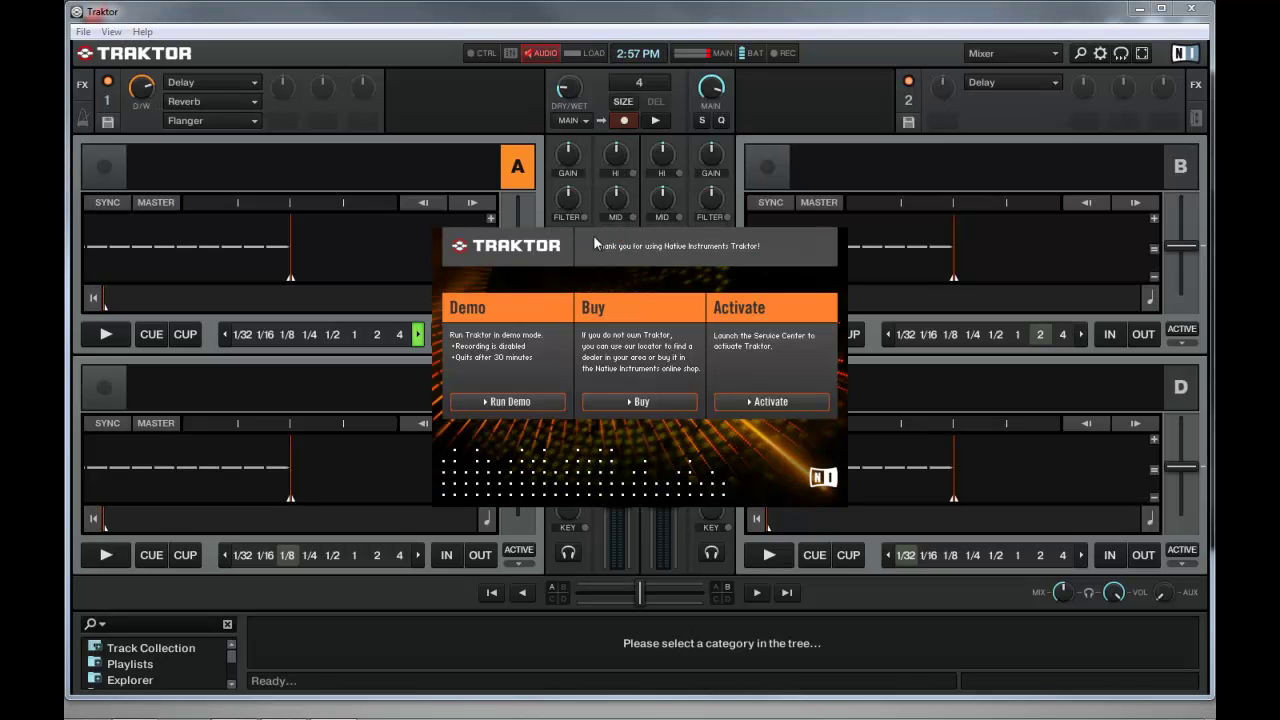
Step: Run Traktor in demo mode and open Preferences, moving its window up and right
click(533, 401)
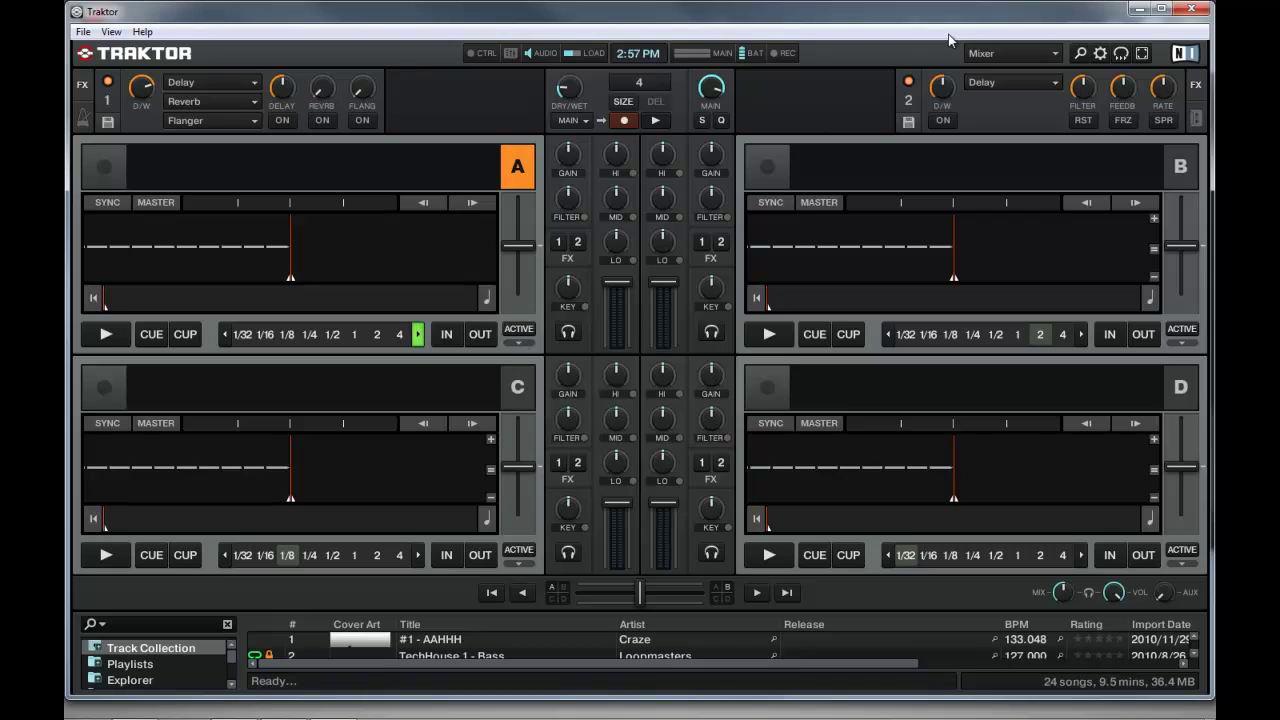
click(1100, 54)
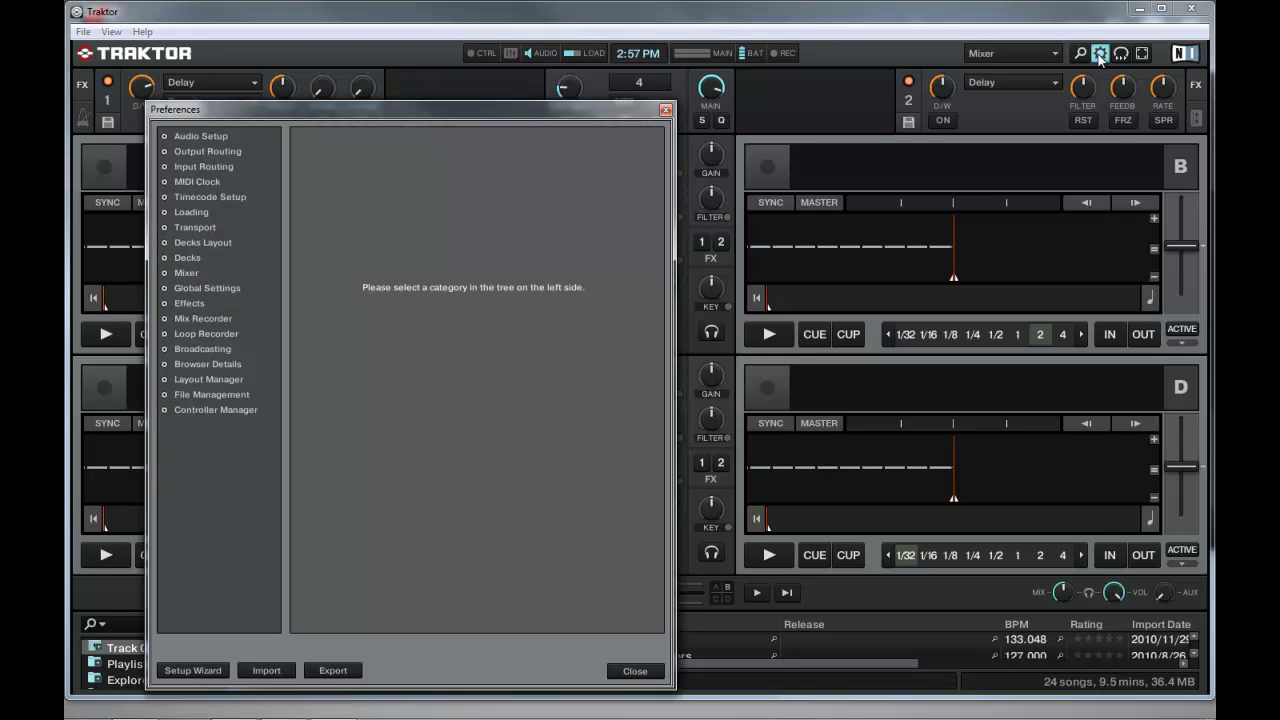
drag(426, 110, 670, 61)
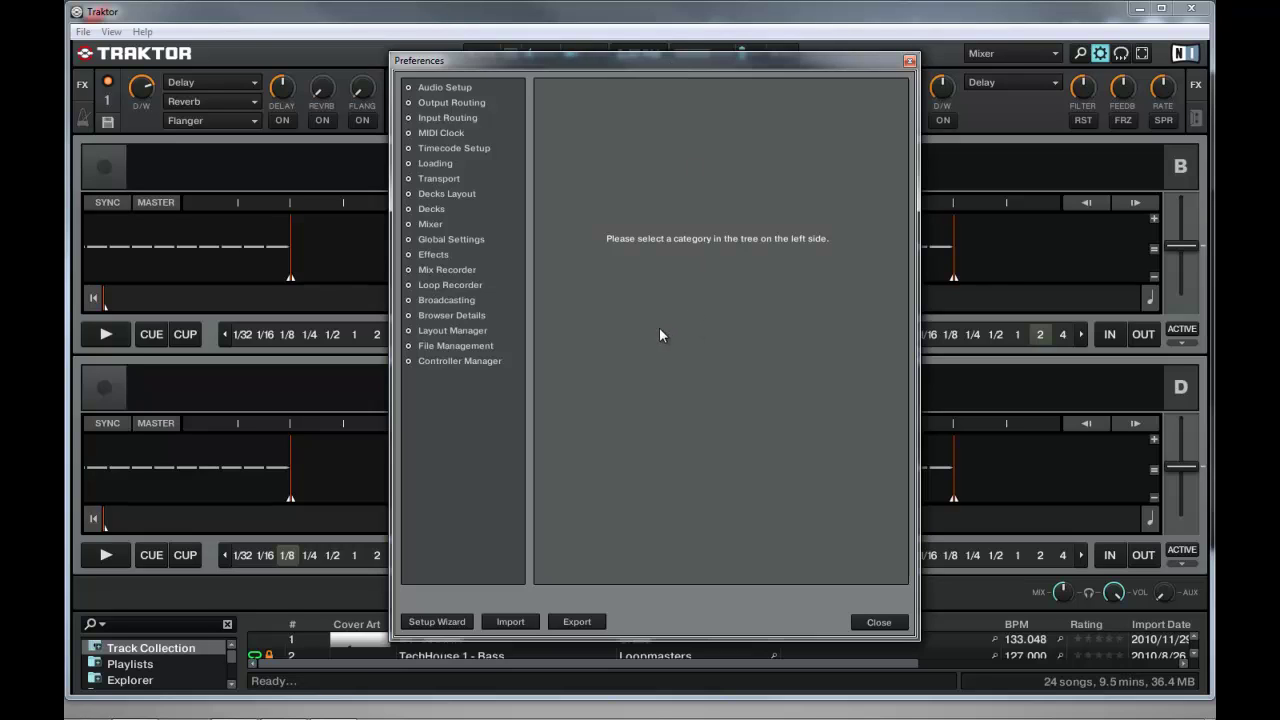
Step: Import only the Controller Mappings from PIONEER_DDJ-ERGO_V100.tsi into Traktor's Preferences
click(510, 618)
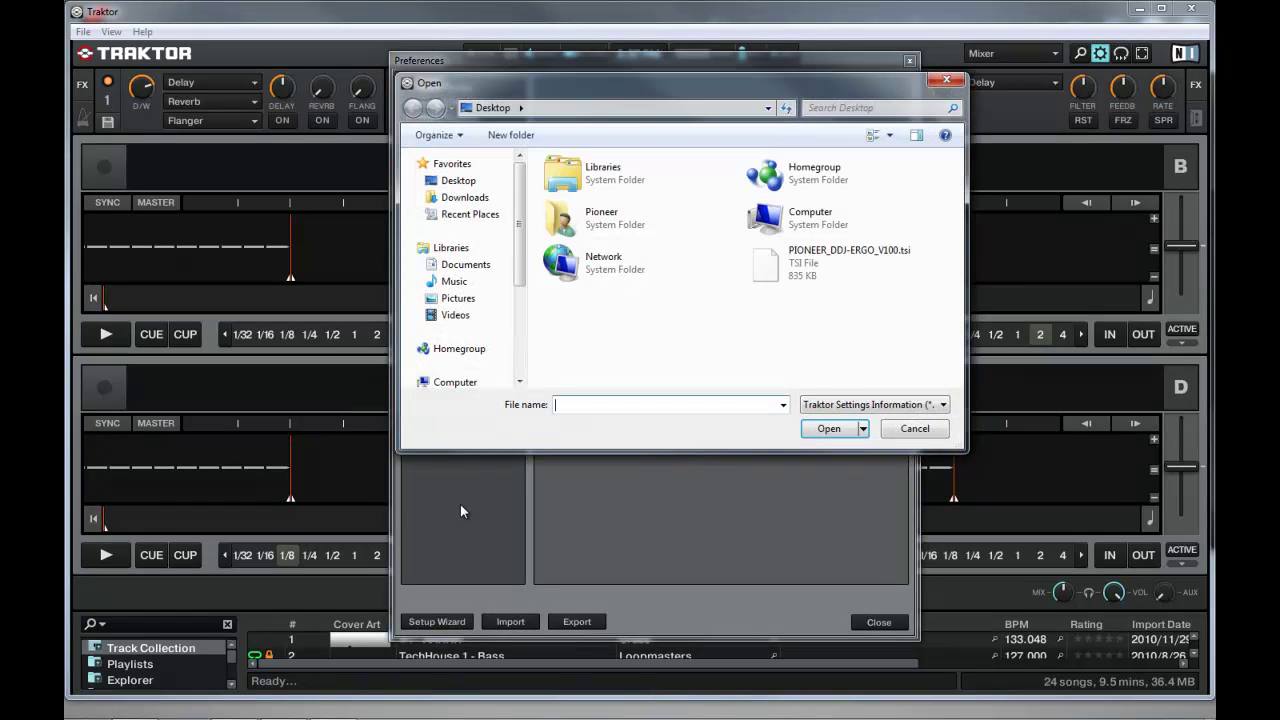
click(797, 278)
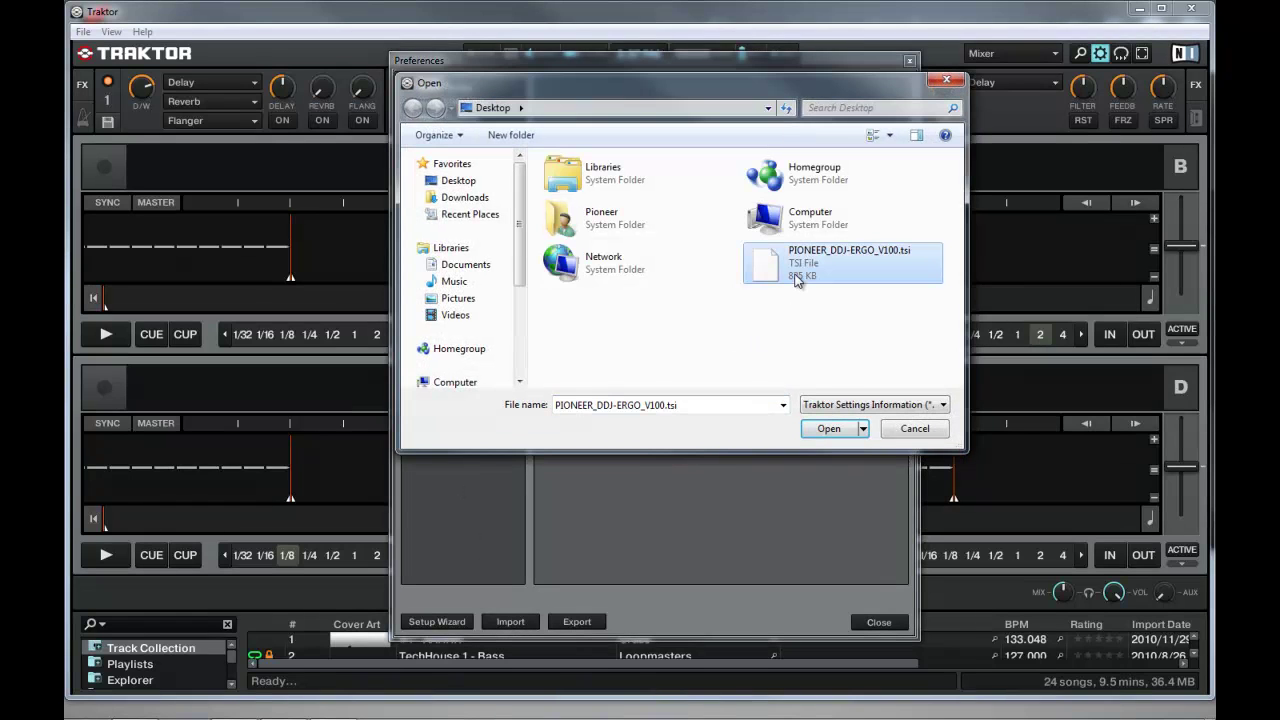
click(828, 429)
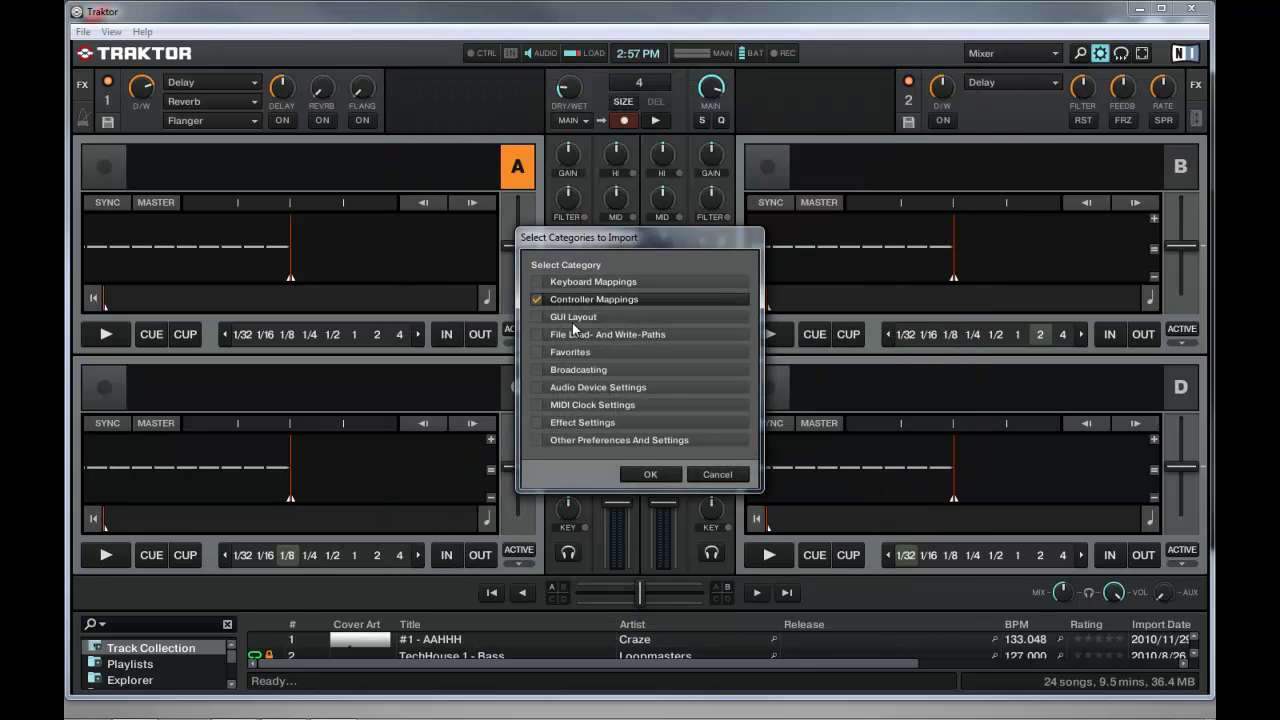
click(652, 474)
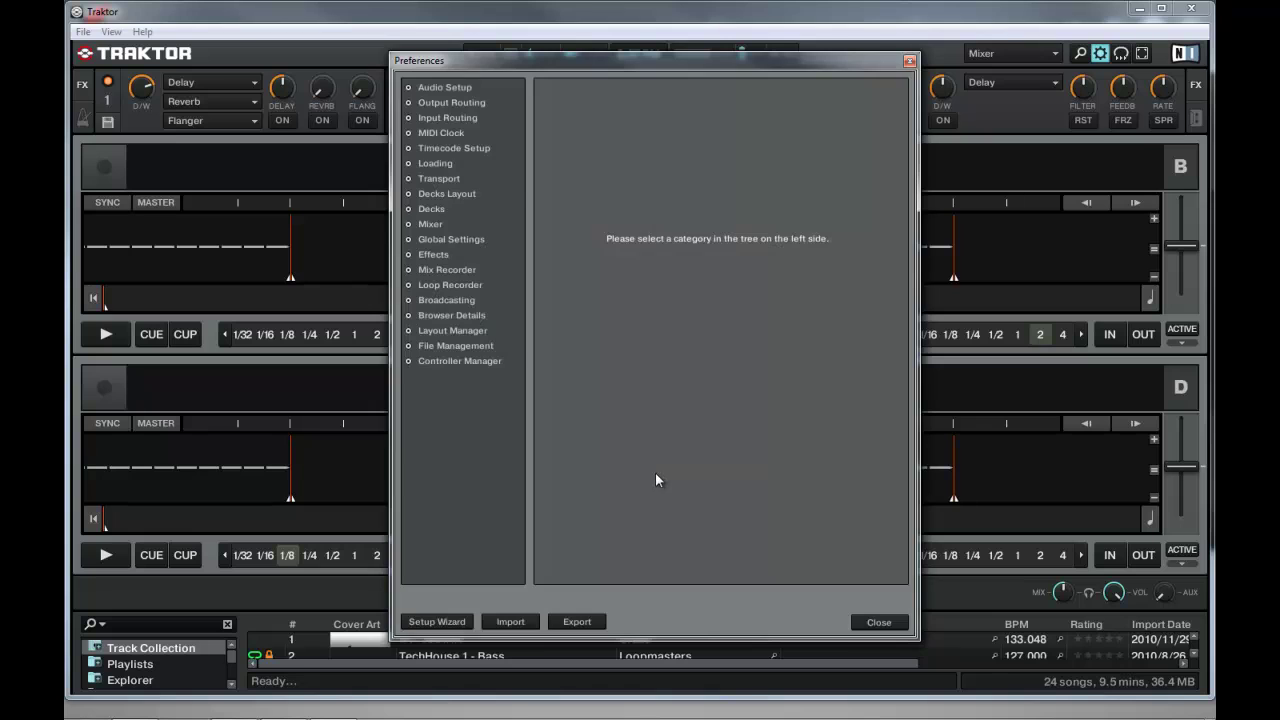
Step: Set the DDJ-ERGO mapping's In-Port and Out-Port to DDJ-ERGO MIDI in Controller Manager
click(473, 362)
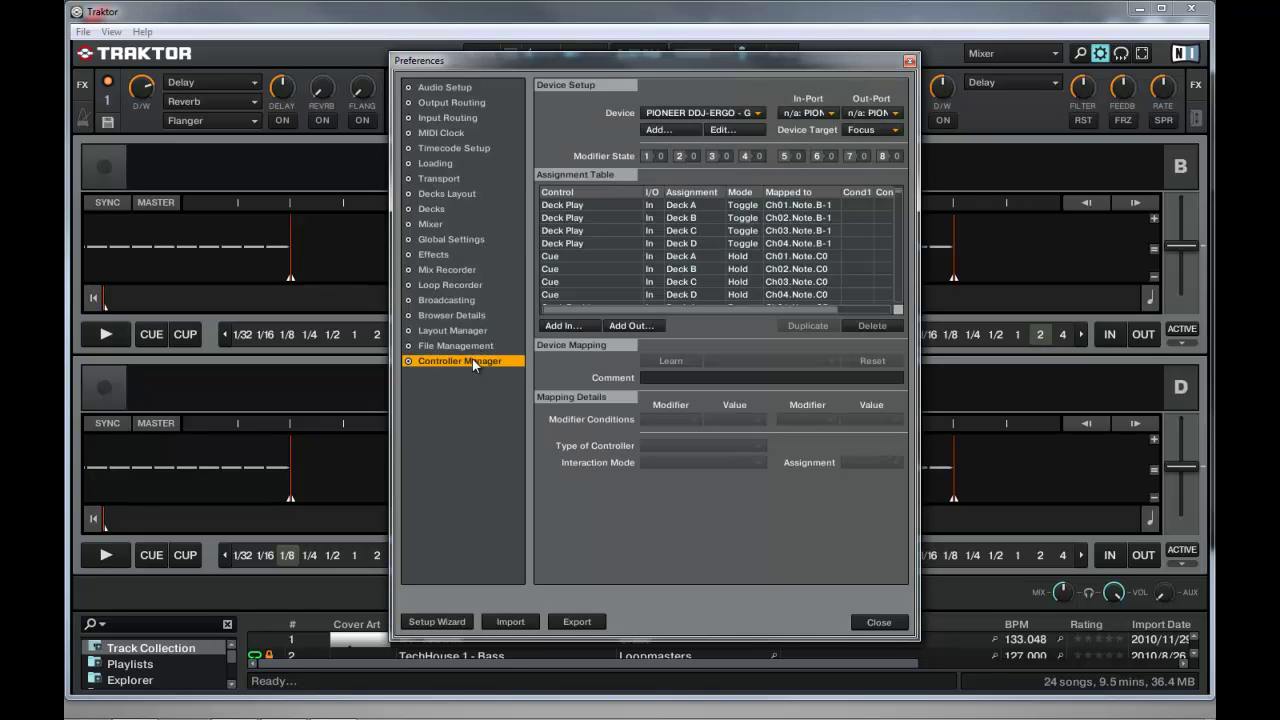
click(808, 115)
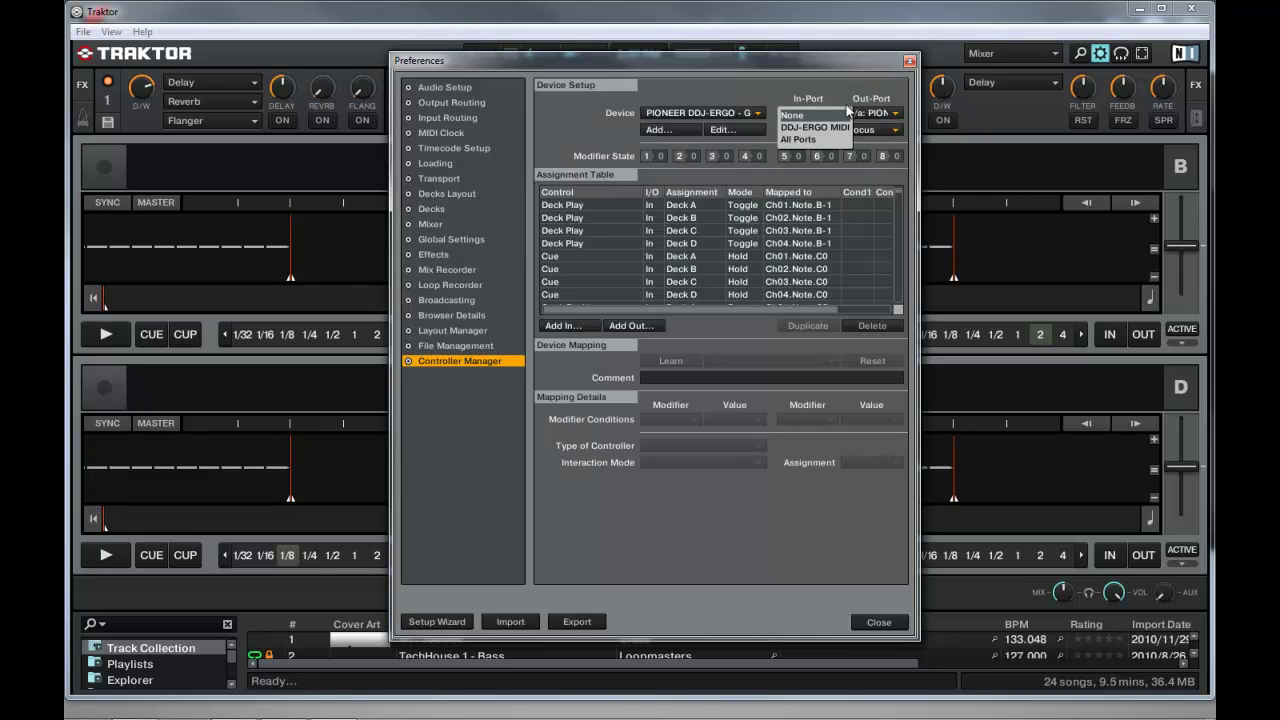
click(808, 128)
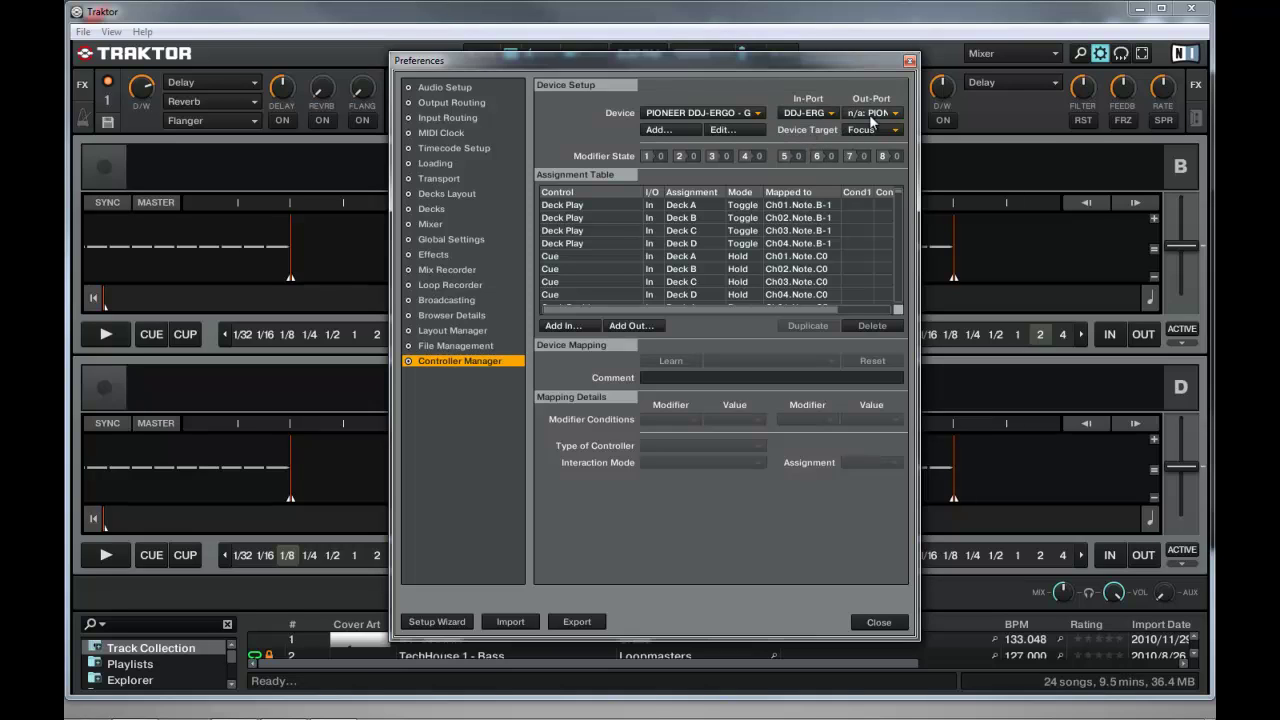
click(895, 114)
click(883, 129)
click(457, 89)
click(734, 104)
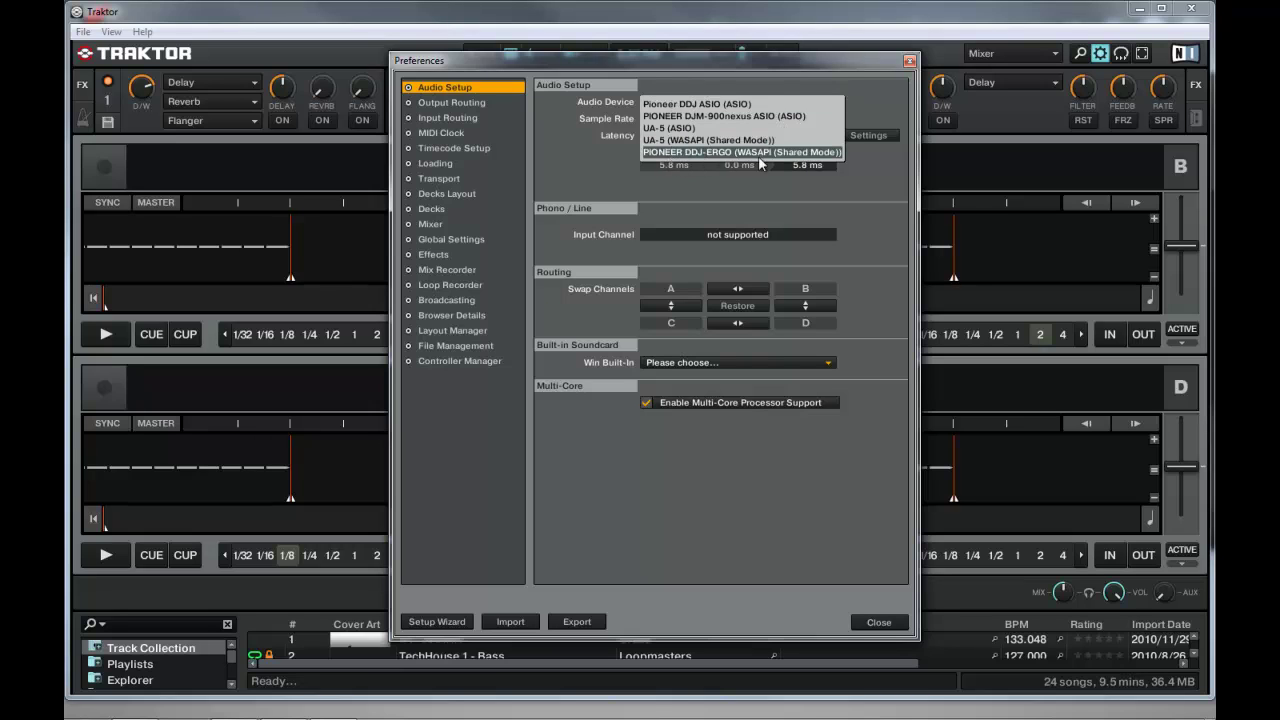
Step: Use Pioneer DDJ ASIO as audio device, route Monitor L/R to DDJ-ERGO PHONES L/R, and close Preferences
click(745, 105)
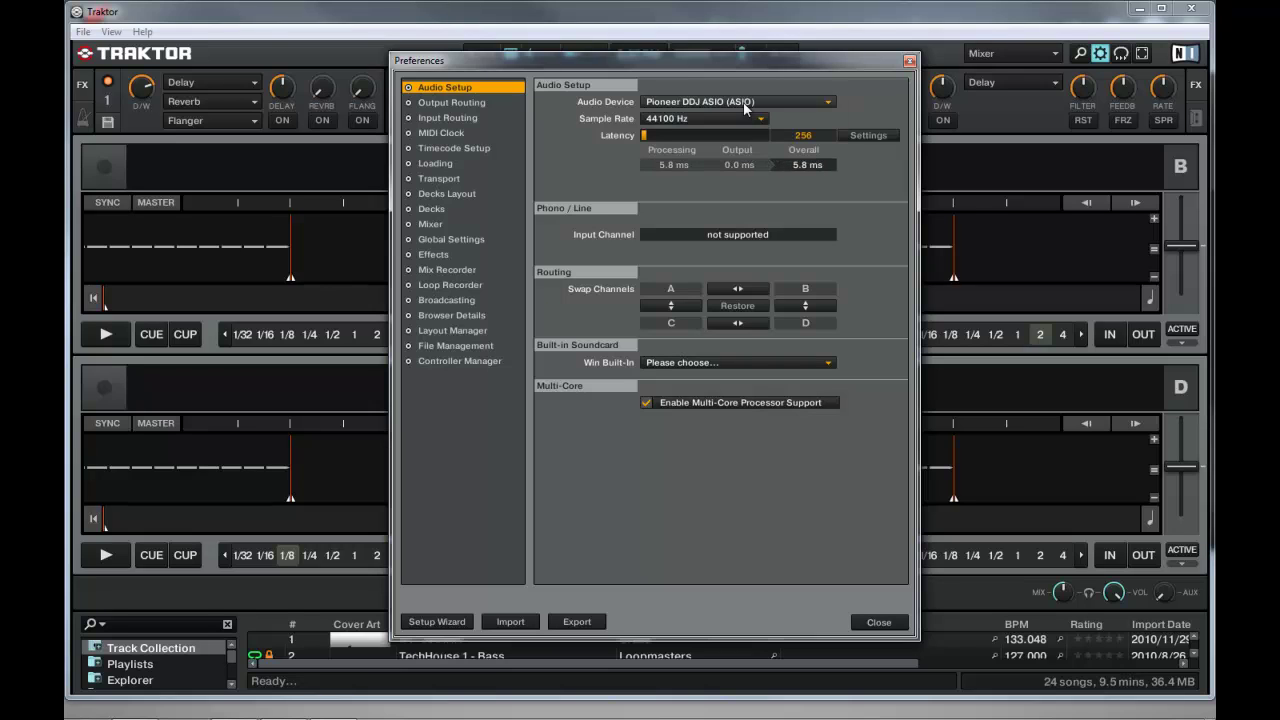
click(473, 101)
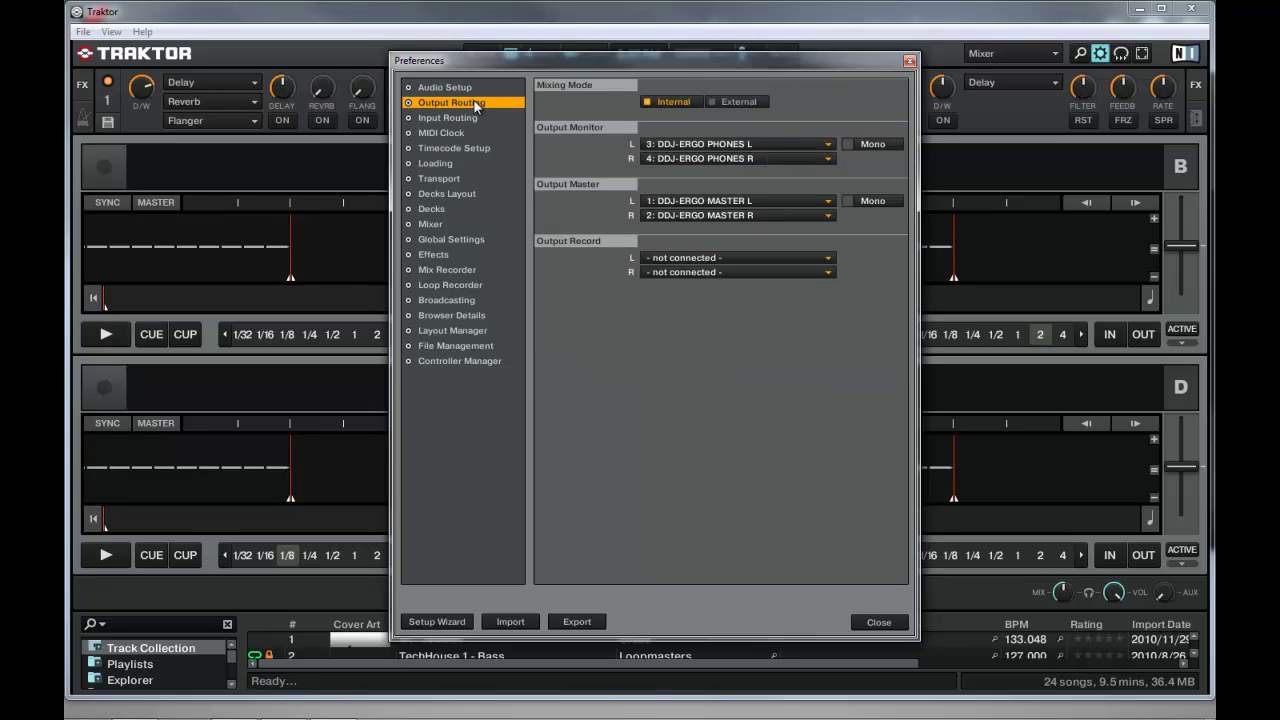
click(757, 144)
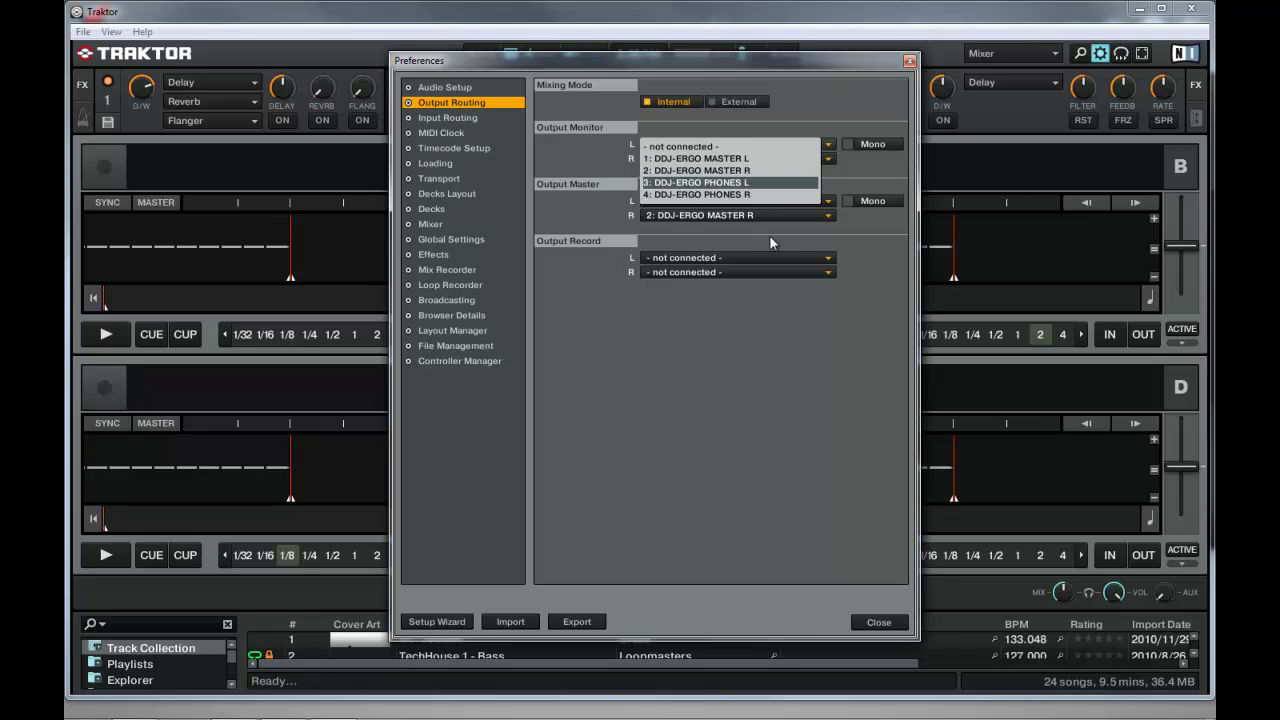
click(790, 181)
click(773, 157)
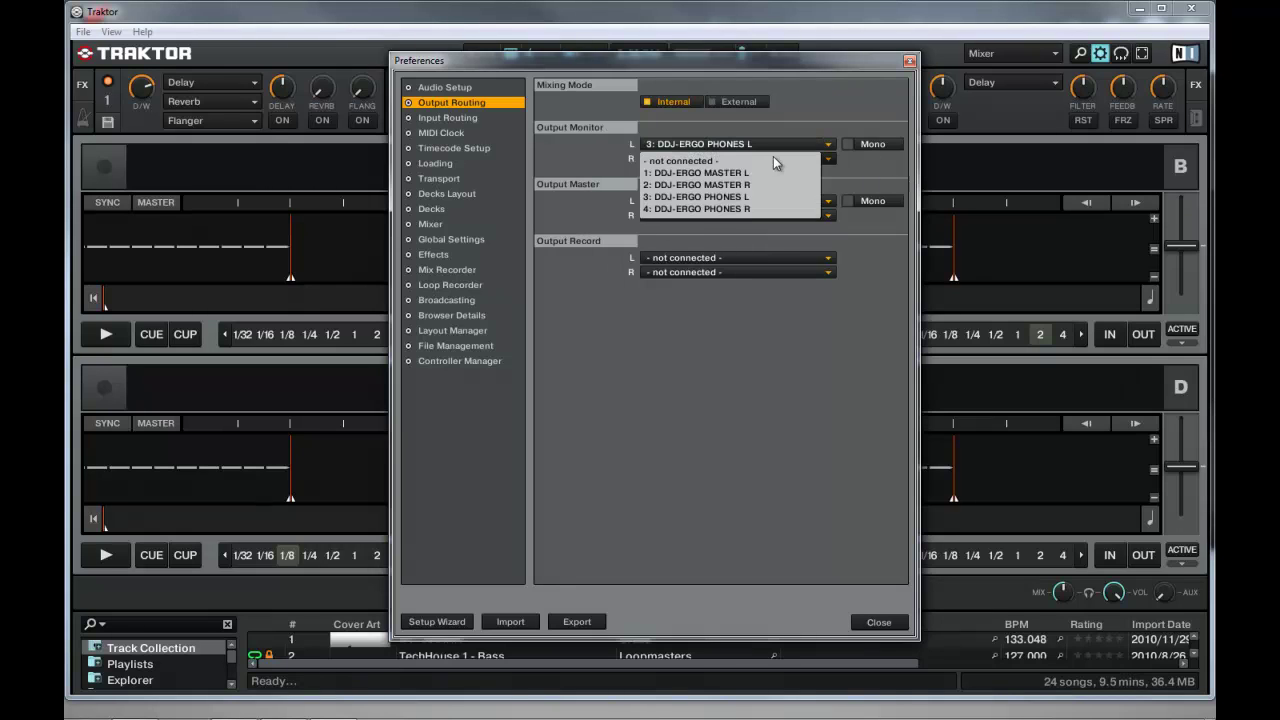
click(735, 209)
click(878, 622)
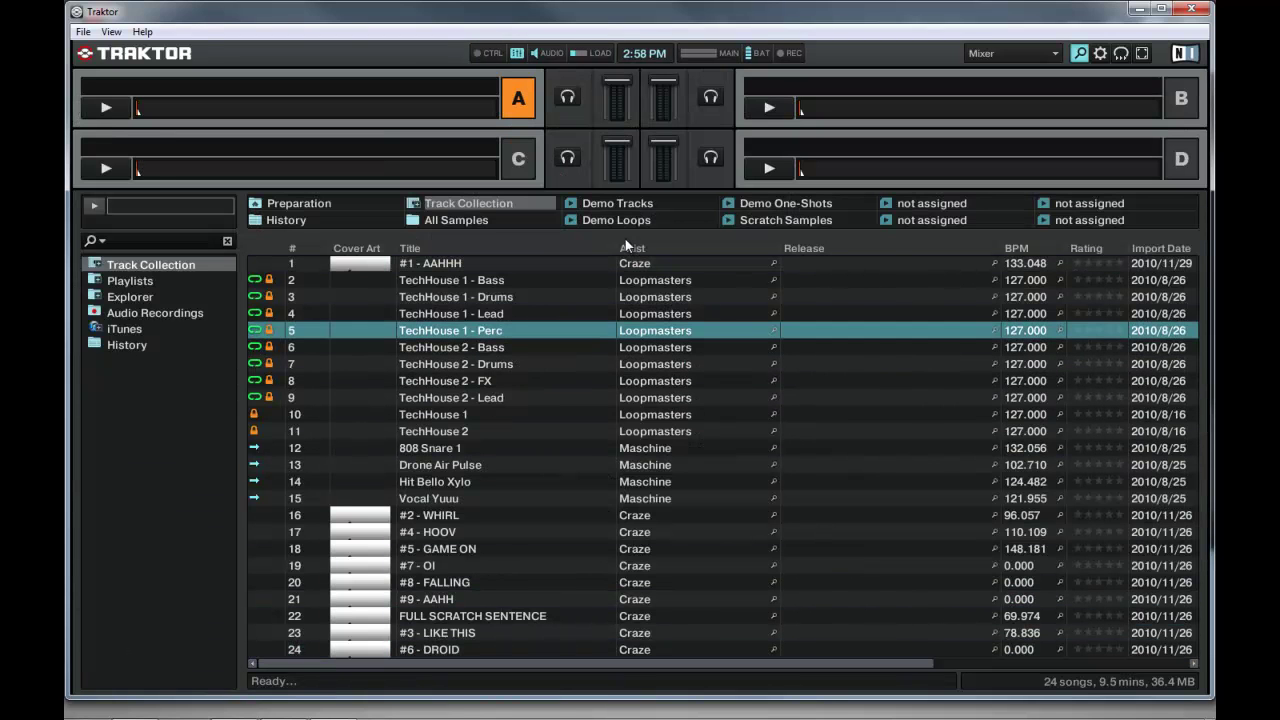
Step: Show the Beatport Music folder tracks and return to the four-deck layout with Don't Stop on deck A
click(141, 301)
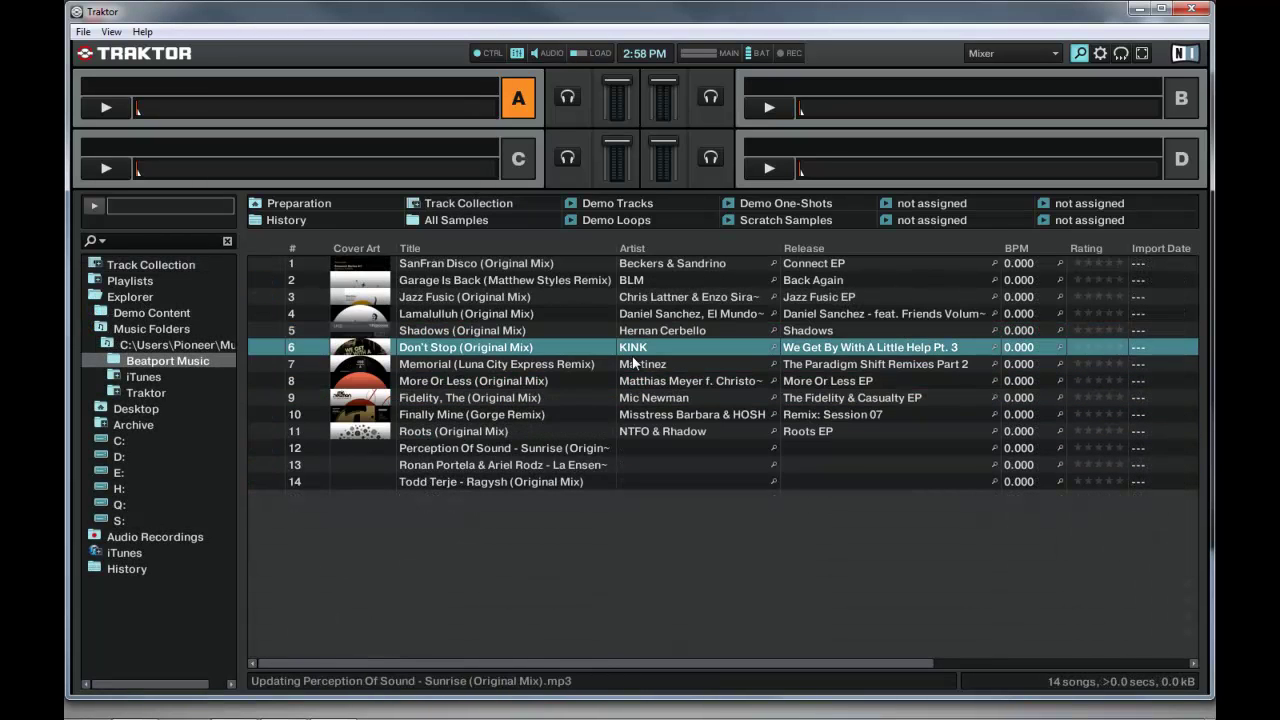
key(ctrl+Tab)
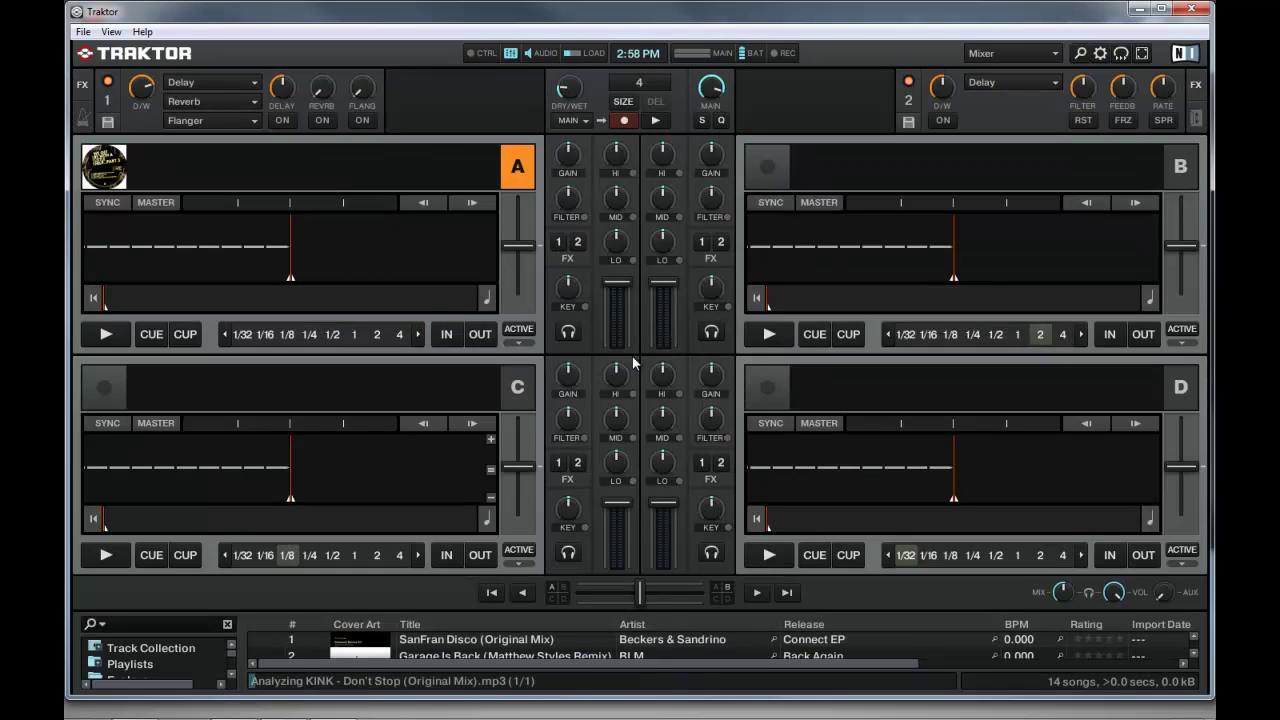
Step: Load Fidelity, The (Original Mix) onto deck B and start deck A playing
key(Down)
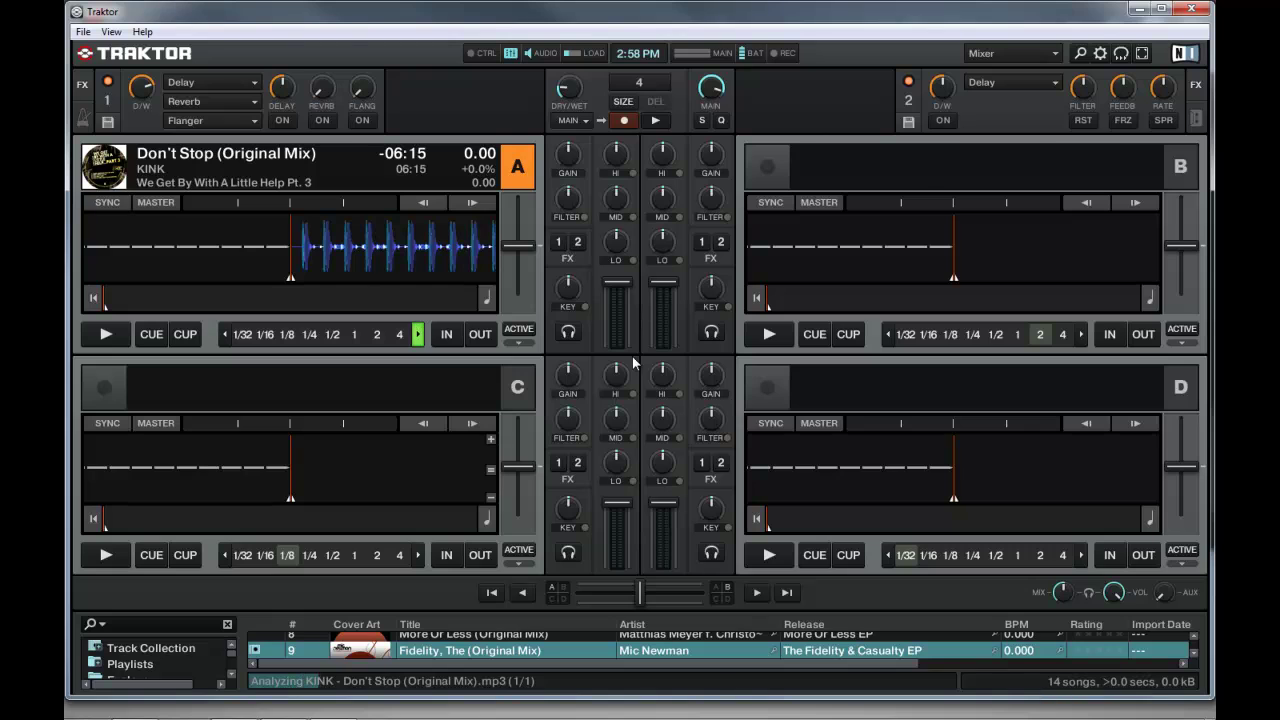
key(ctrl+Right)
key(space)
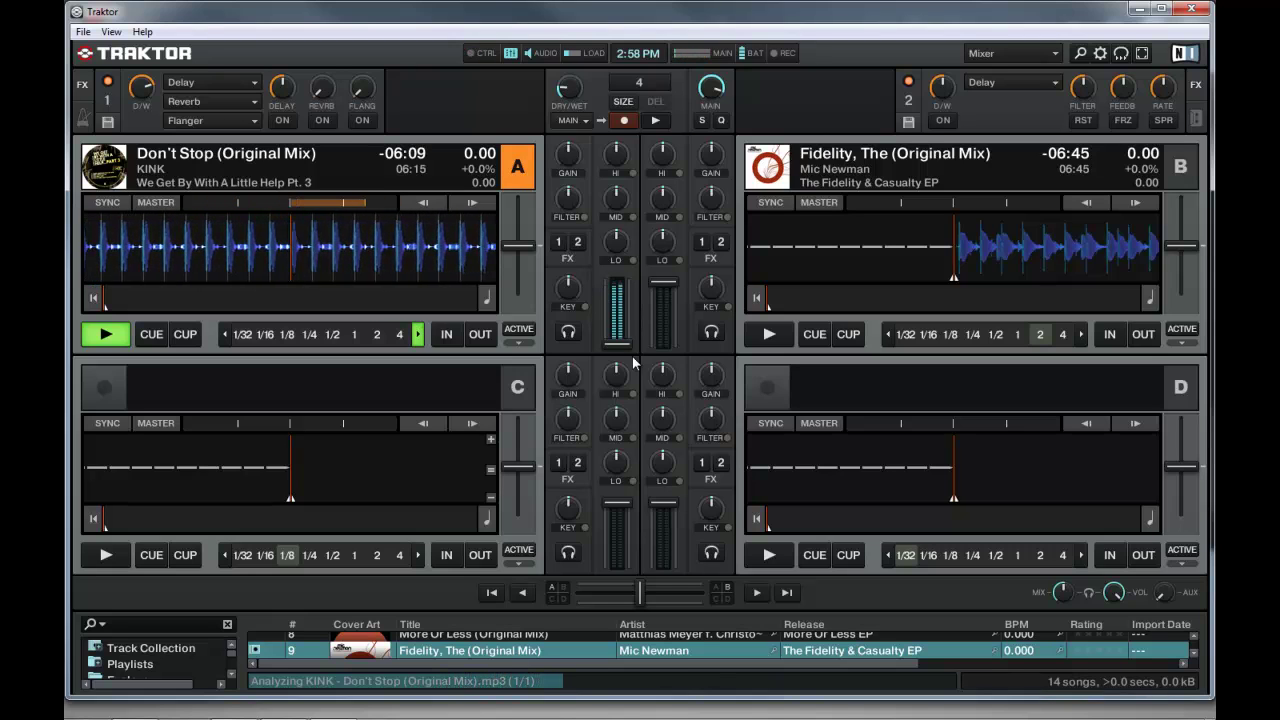
Step: Cue deck B in the headphones, start it, raise its volume to full and crossfade fully to B
key(h)
key(h)
key(j)
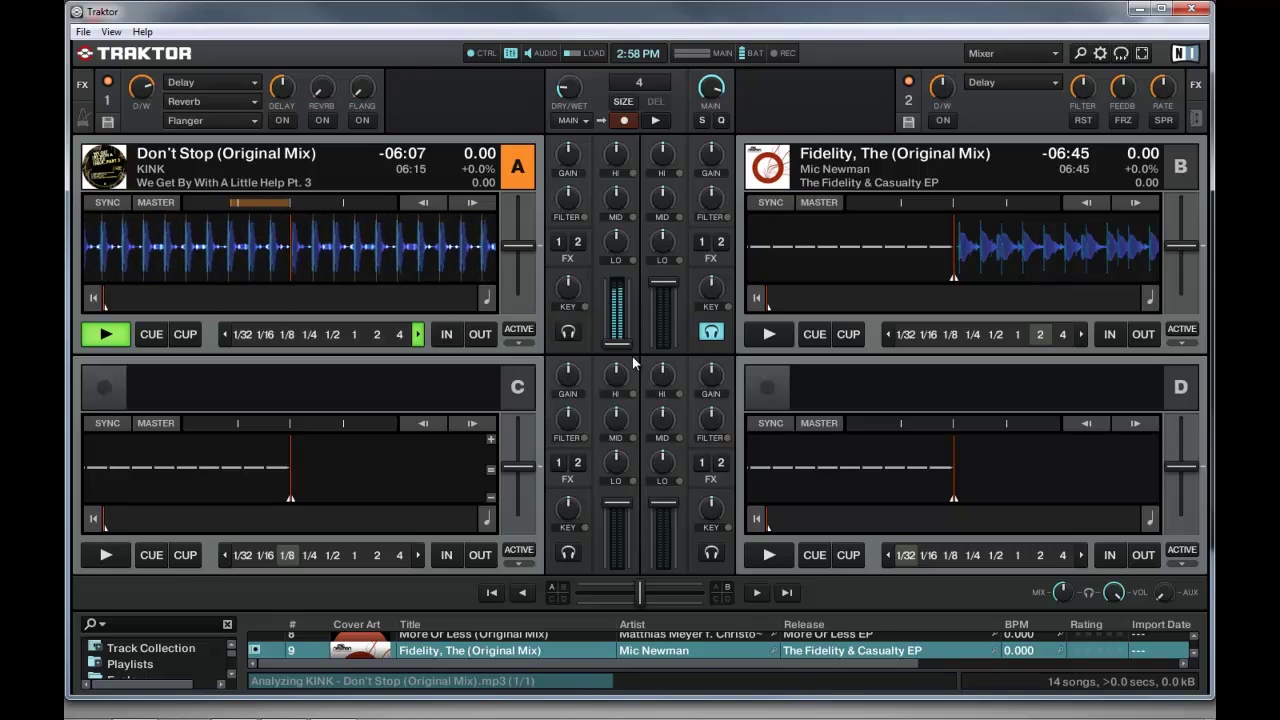
key(Down)
key(space)
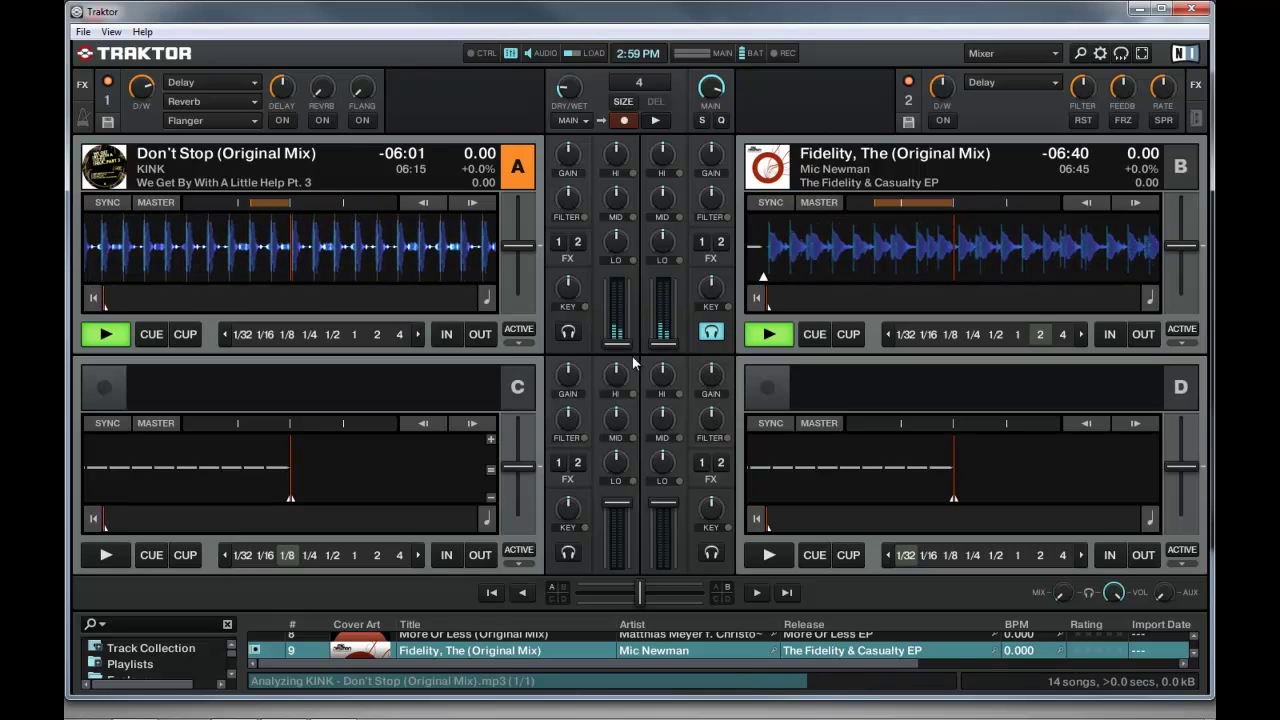
key(j)
key(Up)
key(Right)
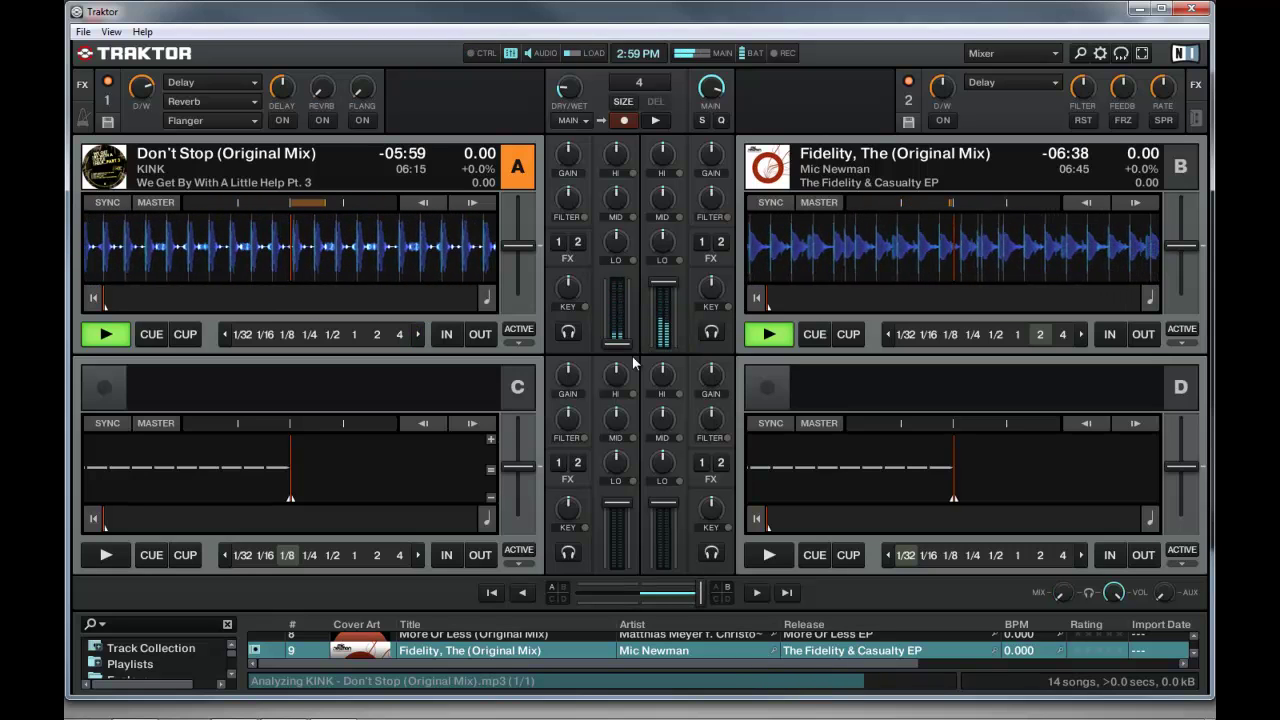